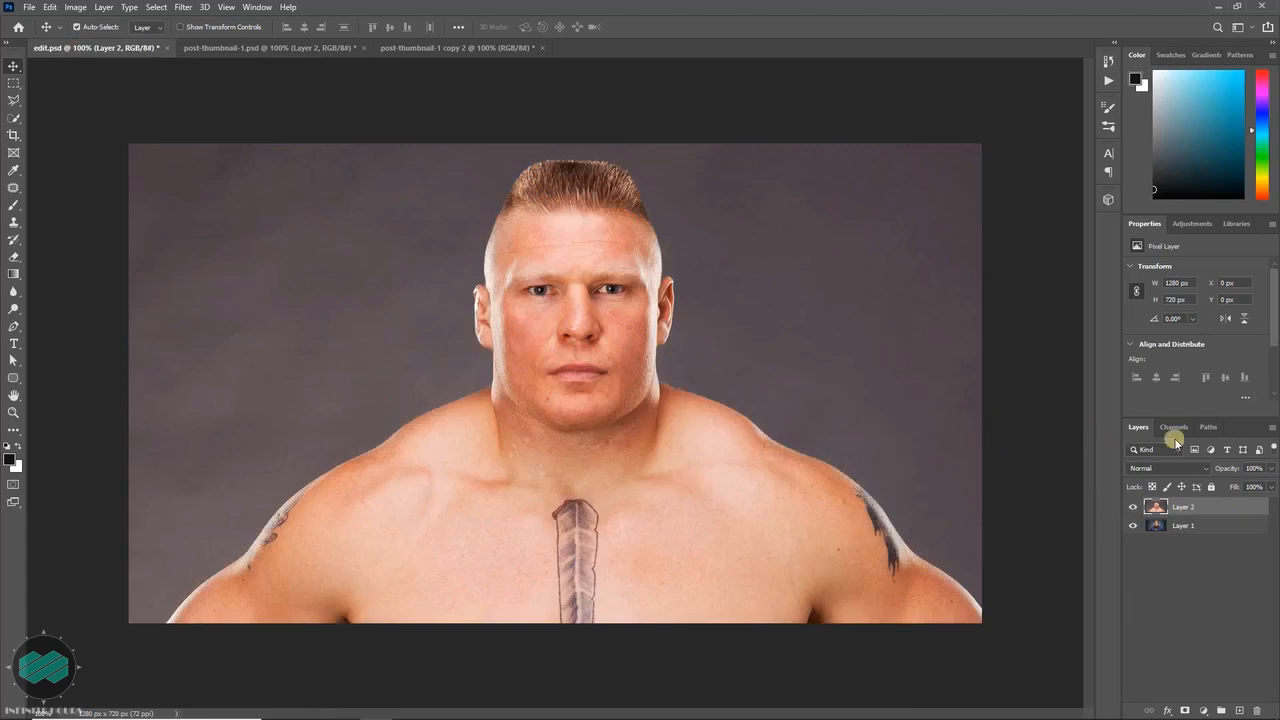
- Fade Layer 2 to 58% opacity, try enlarging it slightly over the face beneath, and restore full opacity
{"action": "left_click_drag", "start_coordinate": [1229, 470], "coordinate": [1202, 470]}
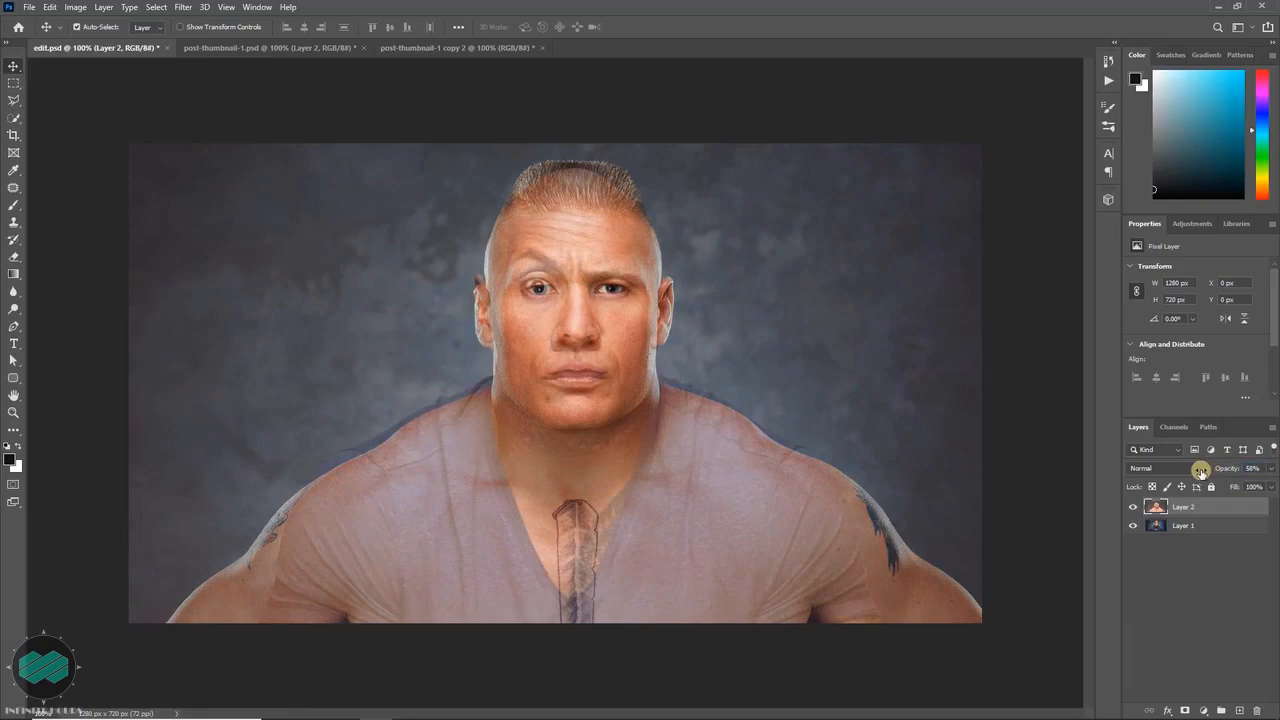
{"action": "key", "text": "ctrl+t"}
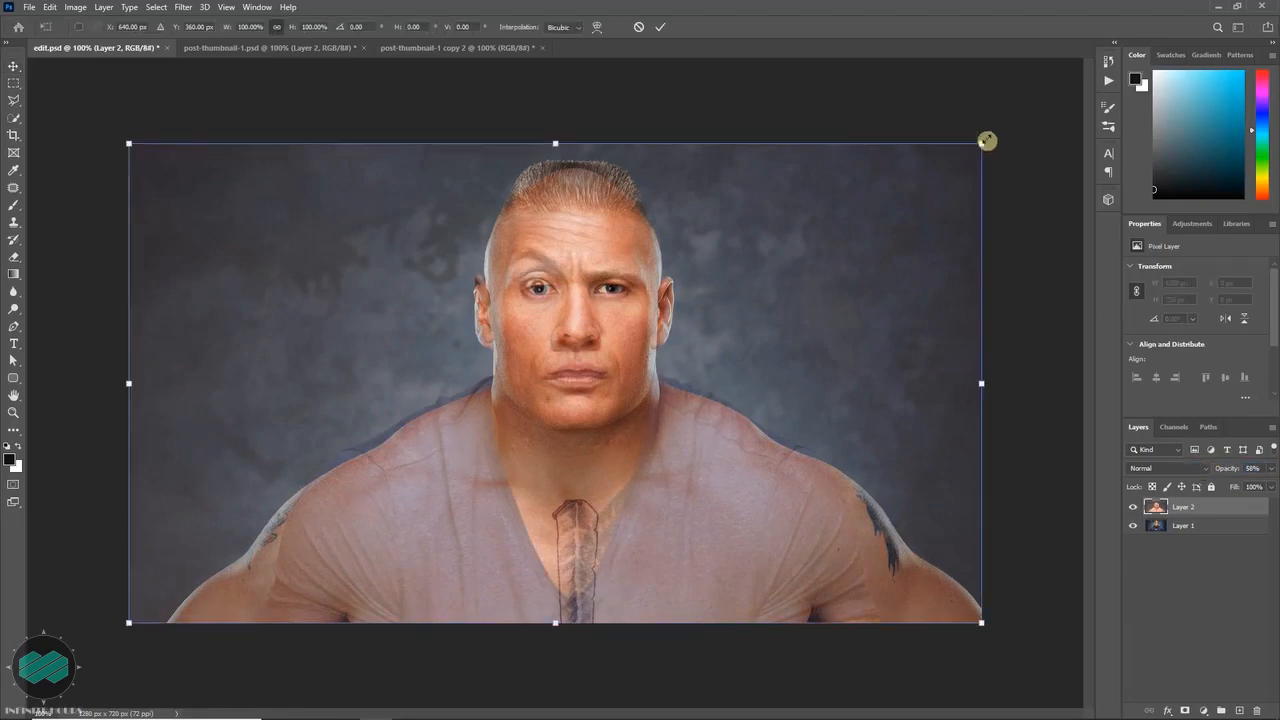
{"action": "mouse_move", "coordinate": [985, 137]}
{"action": "left_mouse_down"}
{"action": "mouse_move", "coordinate": [966, 166]}
{"action": "mouse_move", "coordinate": [991, 151]}
{"action": "left_mouse_up"}
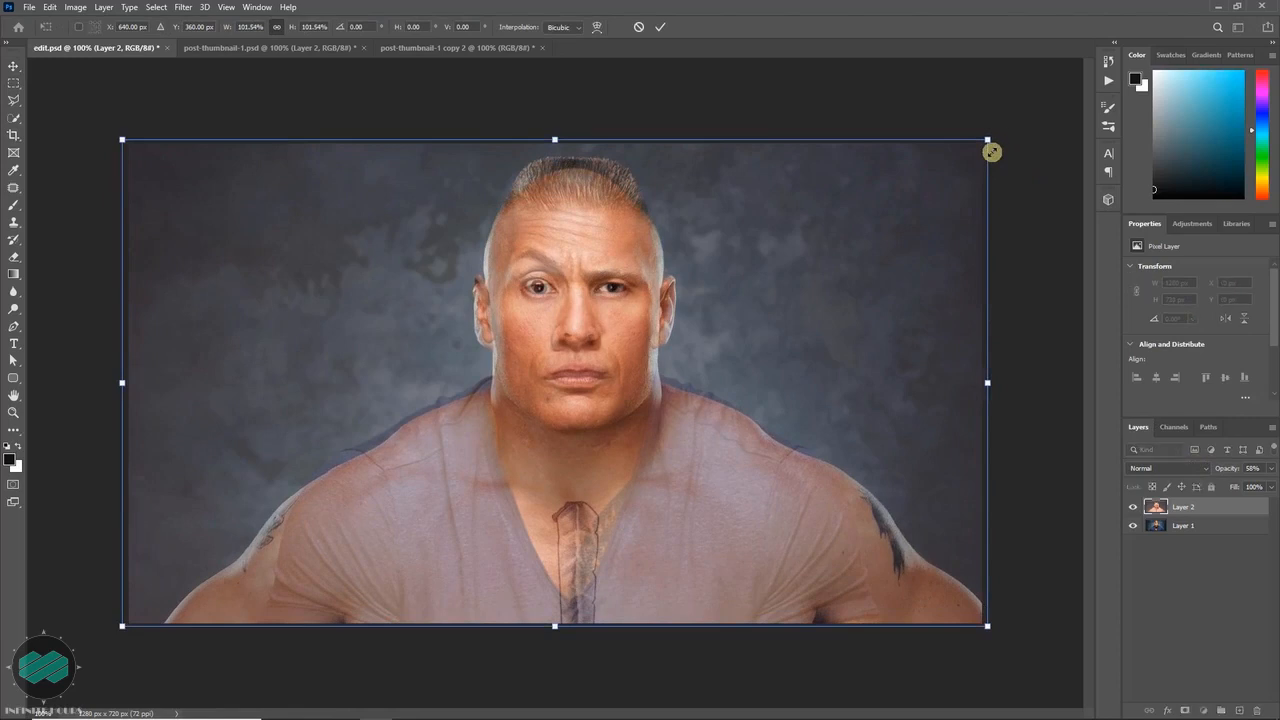
{"action": "key", "text": "Return"}
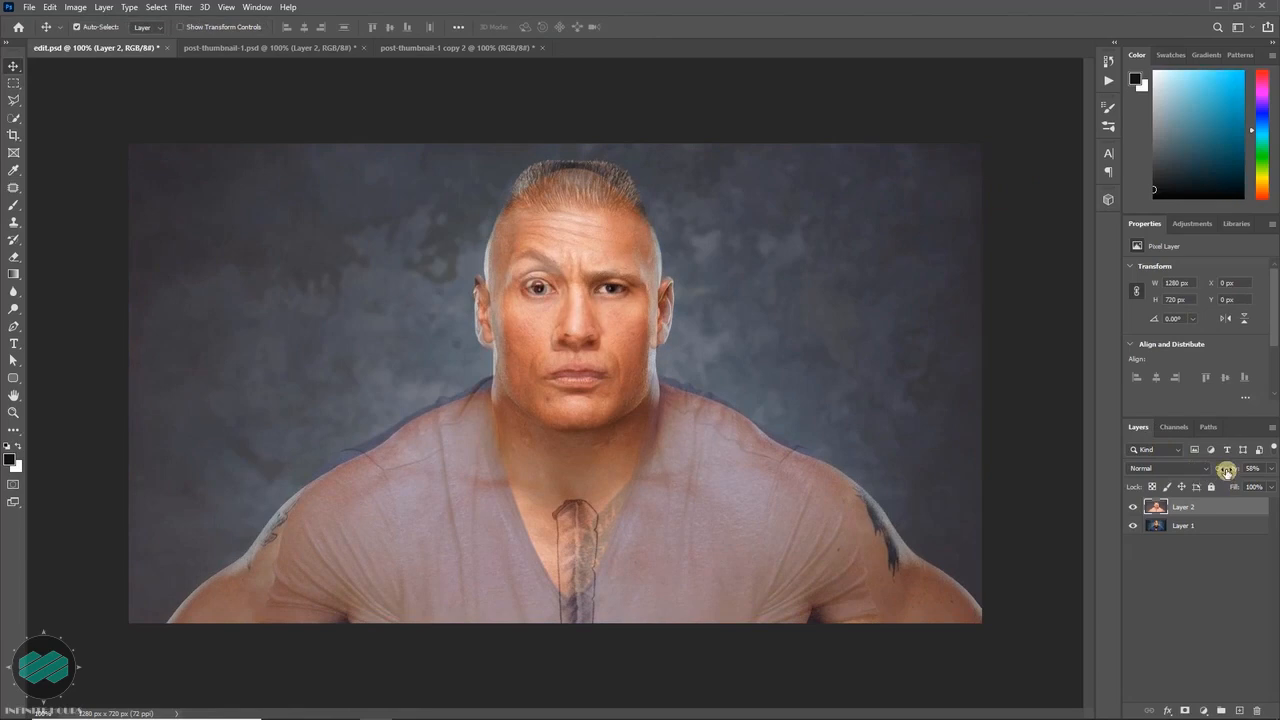
{"action": "left_click_drag", "start_coordinate": [1225, 470], "coordinate": [1275, 470]}
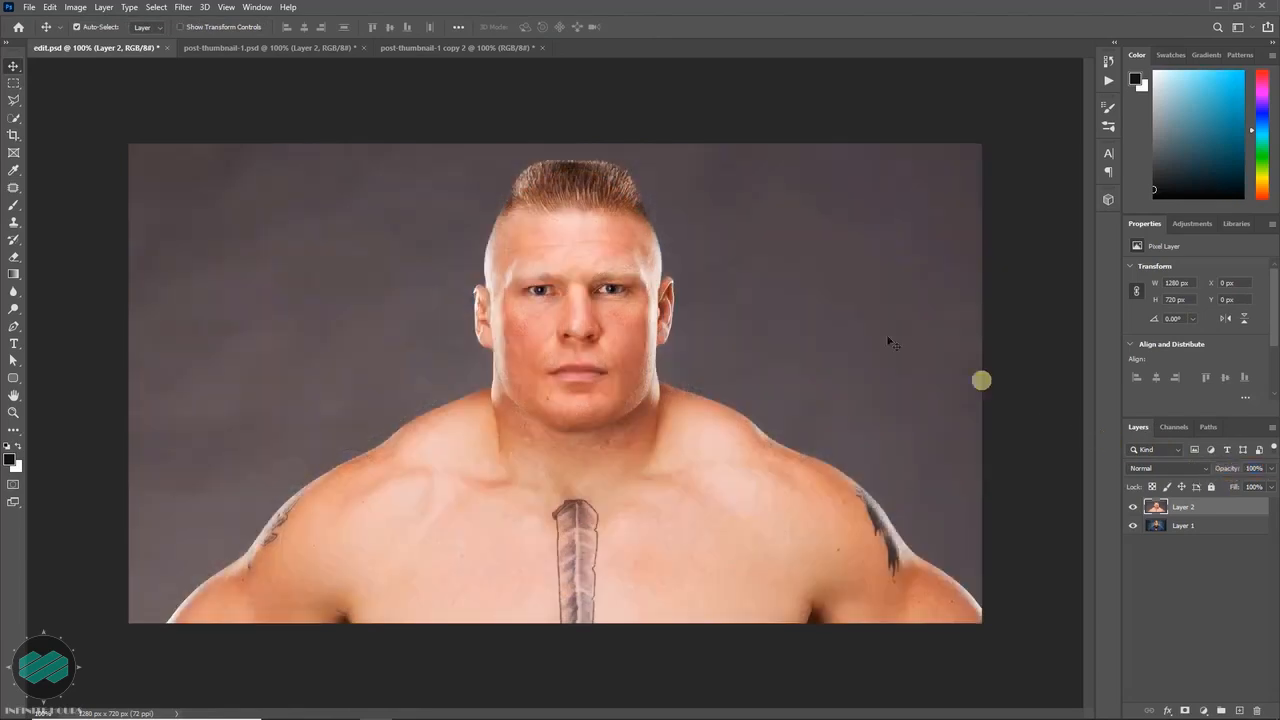
- Copy the torn paper strip on Layer 3 from the post-thumbnail-1 copy 2 document into edit.psd
{"action": "left_click", "coordinate": [465, 48]}
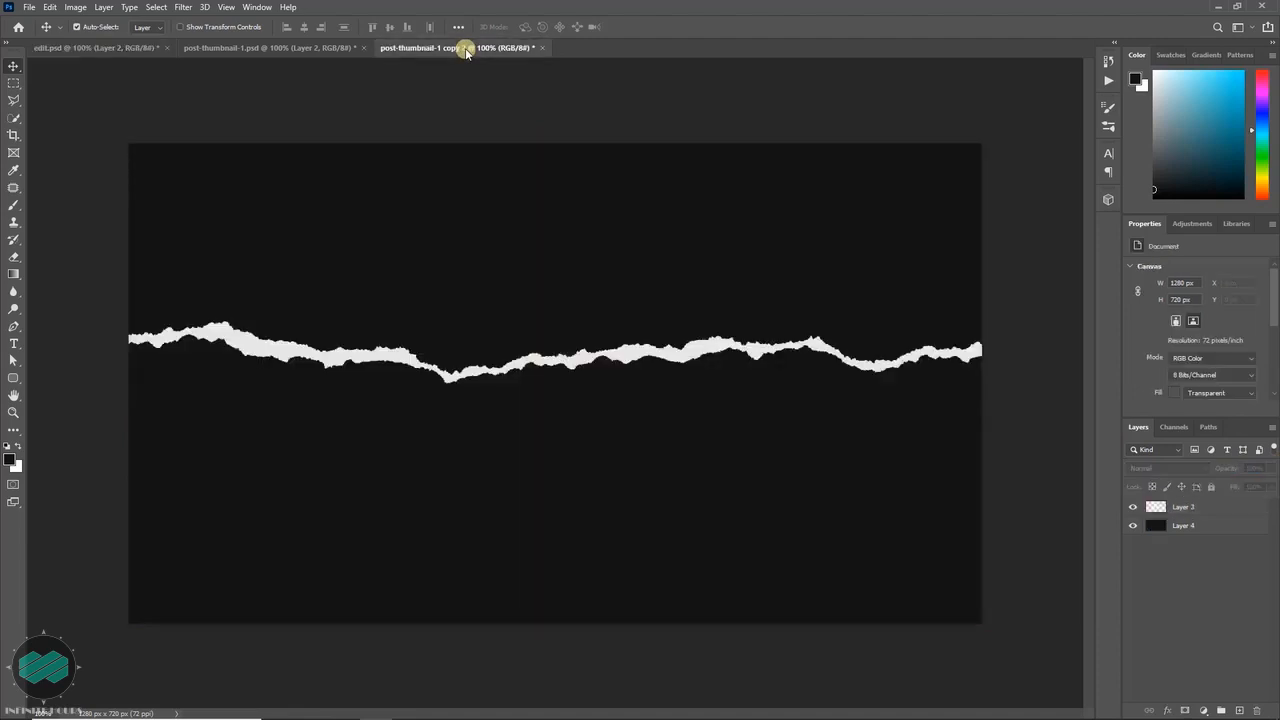
{"action": "left_click", "coordinate": [1209, 512]}
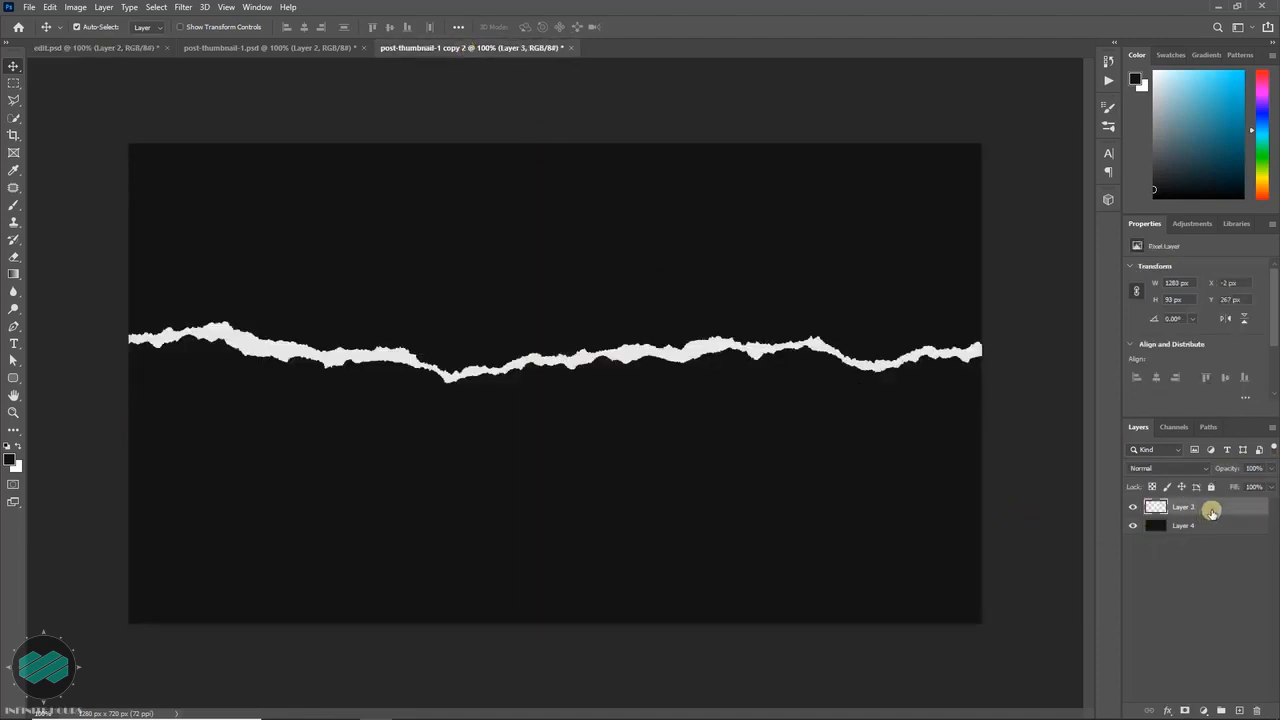
{"action": "left_click_drag", "start_coordinate": [1211, 512], "coordinate": [537, 345]}
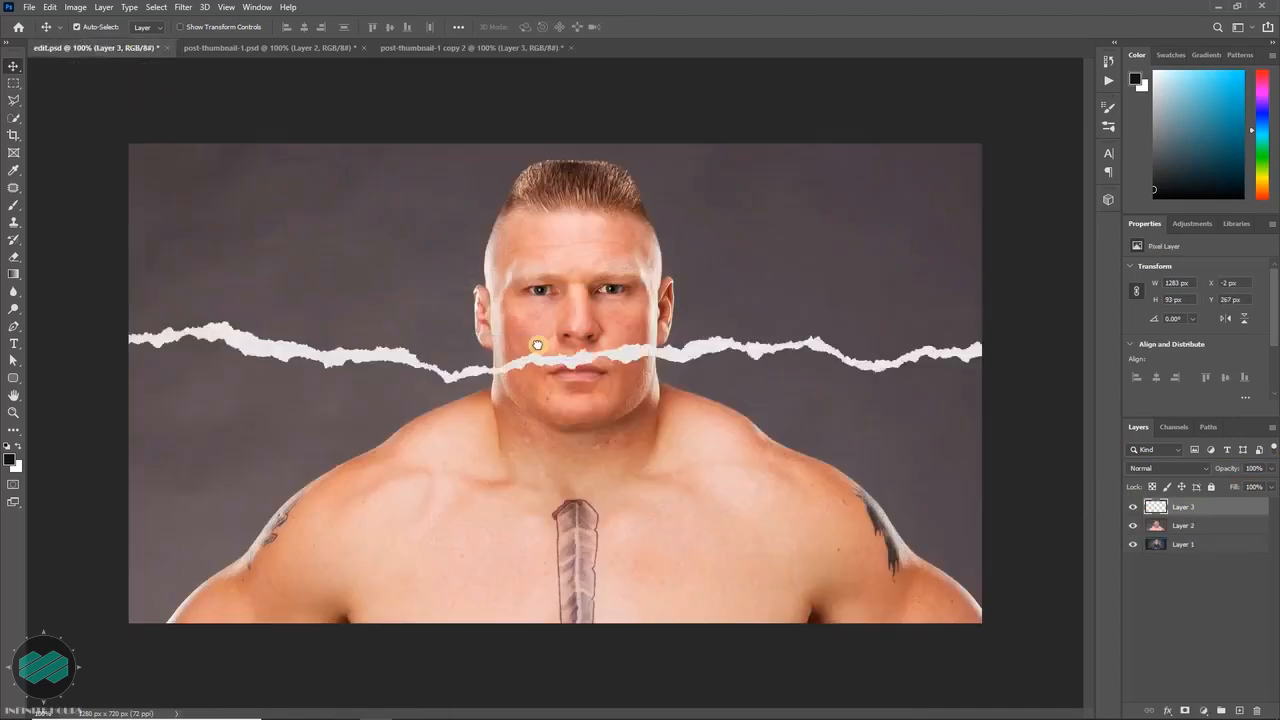
- Rotate and position the torn strip so it runs diagonally across the face, from upper right to lower left of the photo
{"action": "key", "text": "ctrl"}
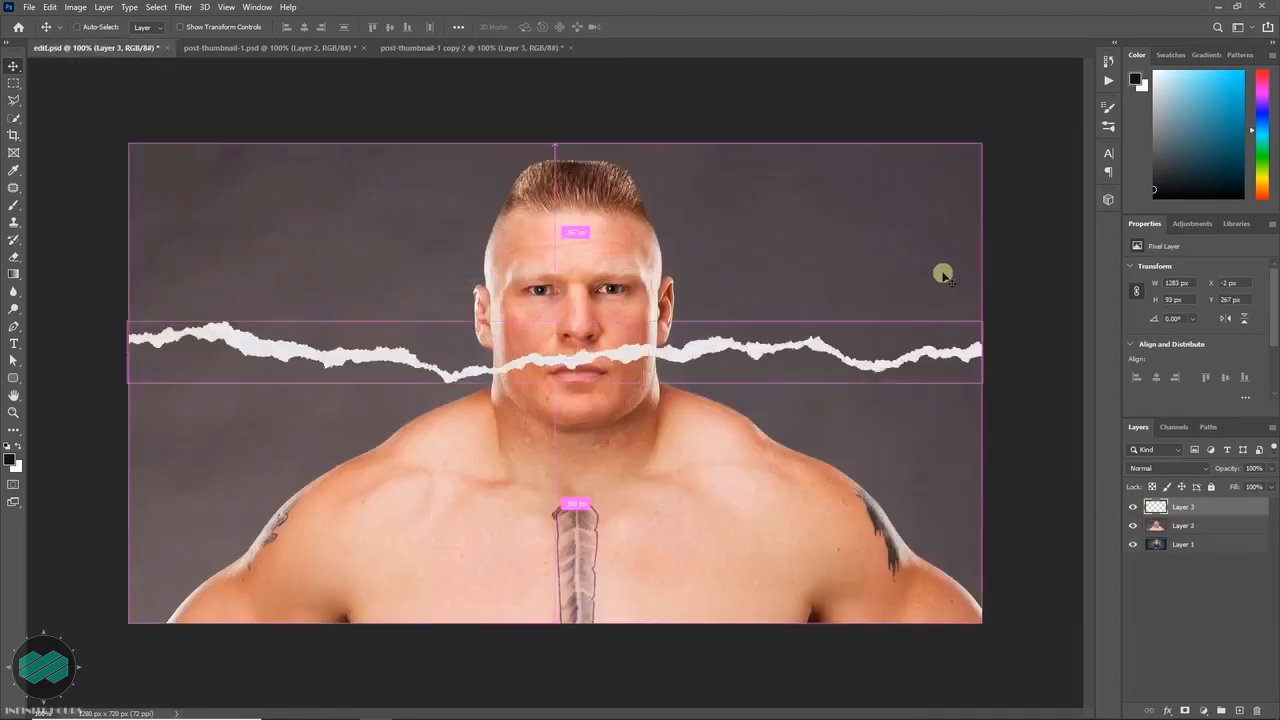
{"action": "key", "text": "ctrl+t"}
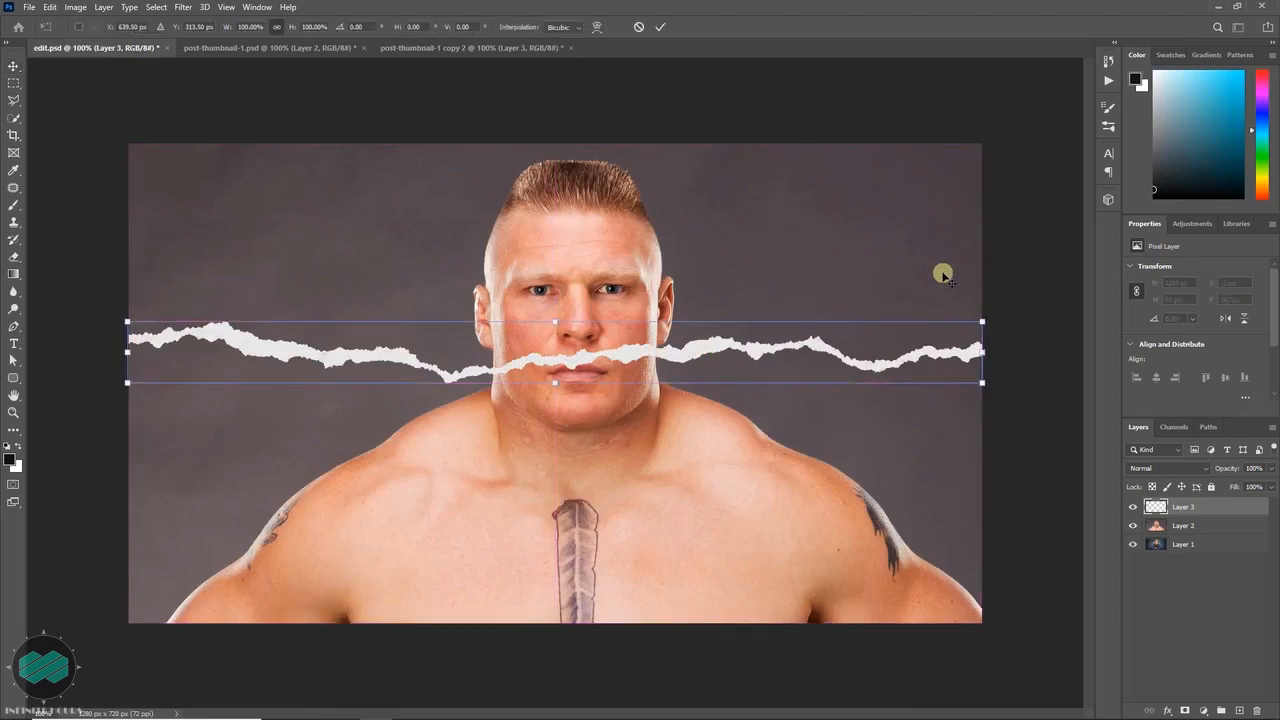
{"action": "left_click_drag", "start_coordinate": [1011, 289], "coordinate": [740, 113]}
{"action": "mouse_move", "coordinate": [692, 213]}
{"action": "left_mouse_down"}
{"action": "mouse_move", "coordinate": [660, 228]}
{"action": "mouse_move", "coordinate": [675, 200]}
{"action": "left_mouse_up"}
{"action": "left_click_drag", "start_coordinate": [837, 197], "coordinate": [831, 166]}
{"action": "key", "text": "Return"}
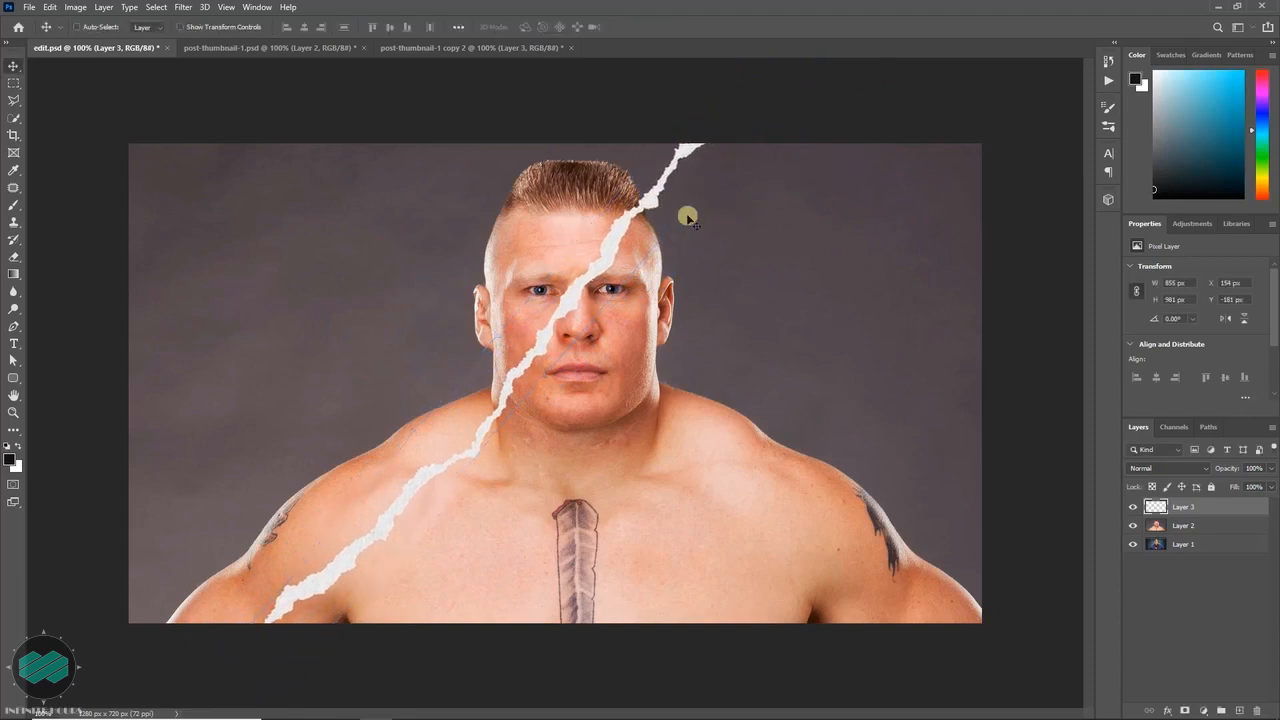
- Duplicate the torn strip and place a horizontally flipped copy to the right of the original
{"action": "key", "text": "ctrl"}
{"action": "key", "text": "ctrl+j"}
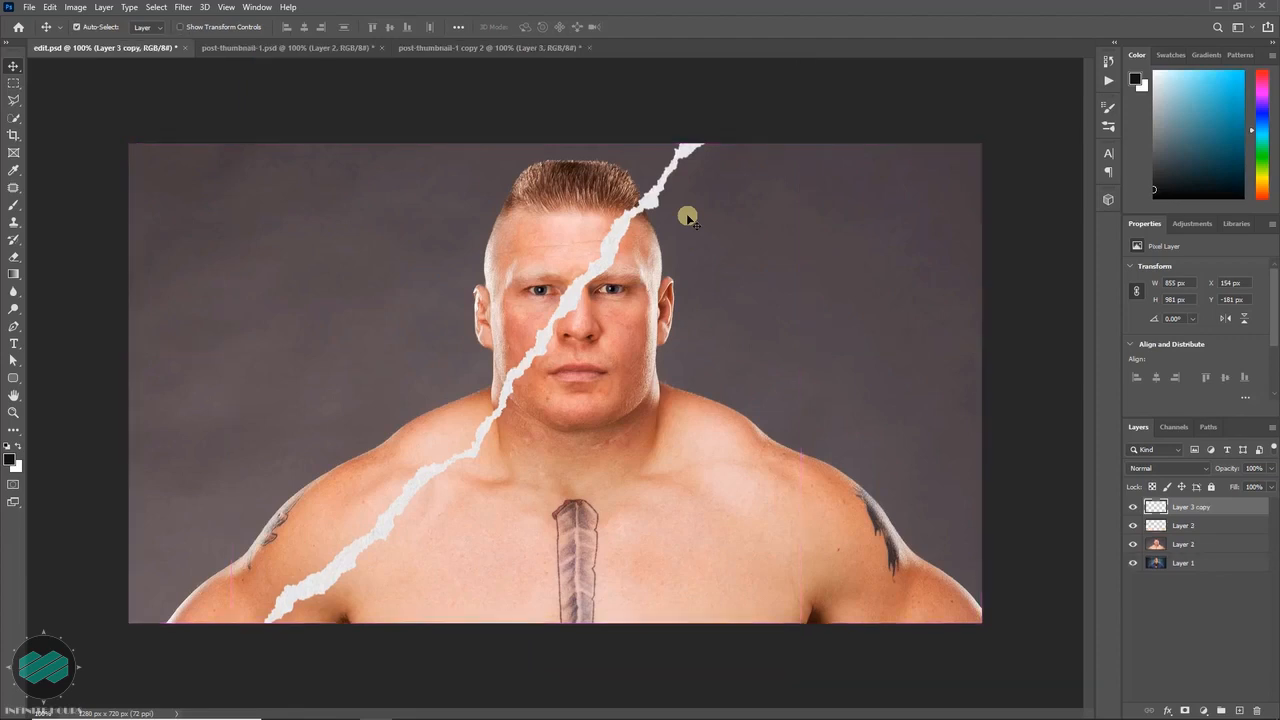
{"action": "key", "text": "ctrl"}
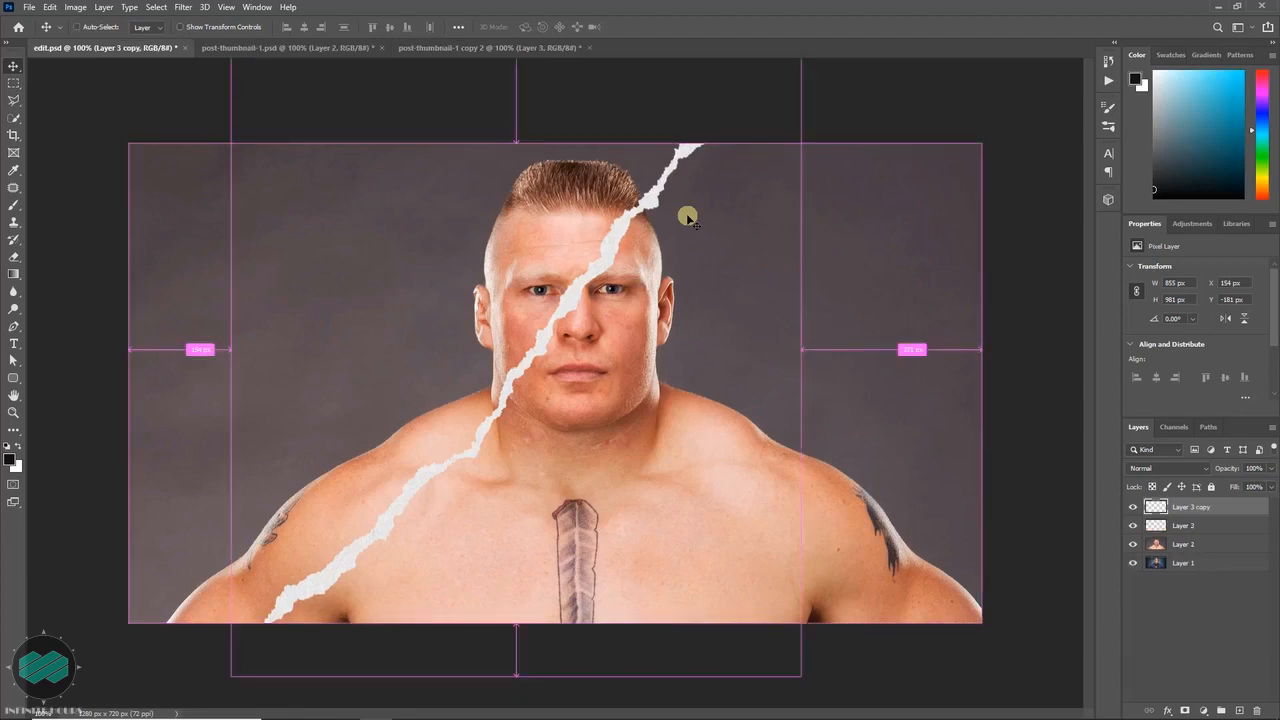
{"action": "key", "text": "ctrl+t"}
{"action": "left_click_drag", "start_coordinate": [662, 269], "coordinate": [780, 300]}
{"action": "right_click", "coordinate": [782, 302]}
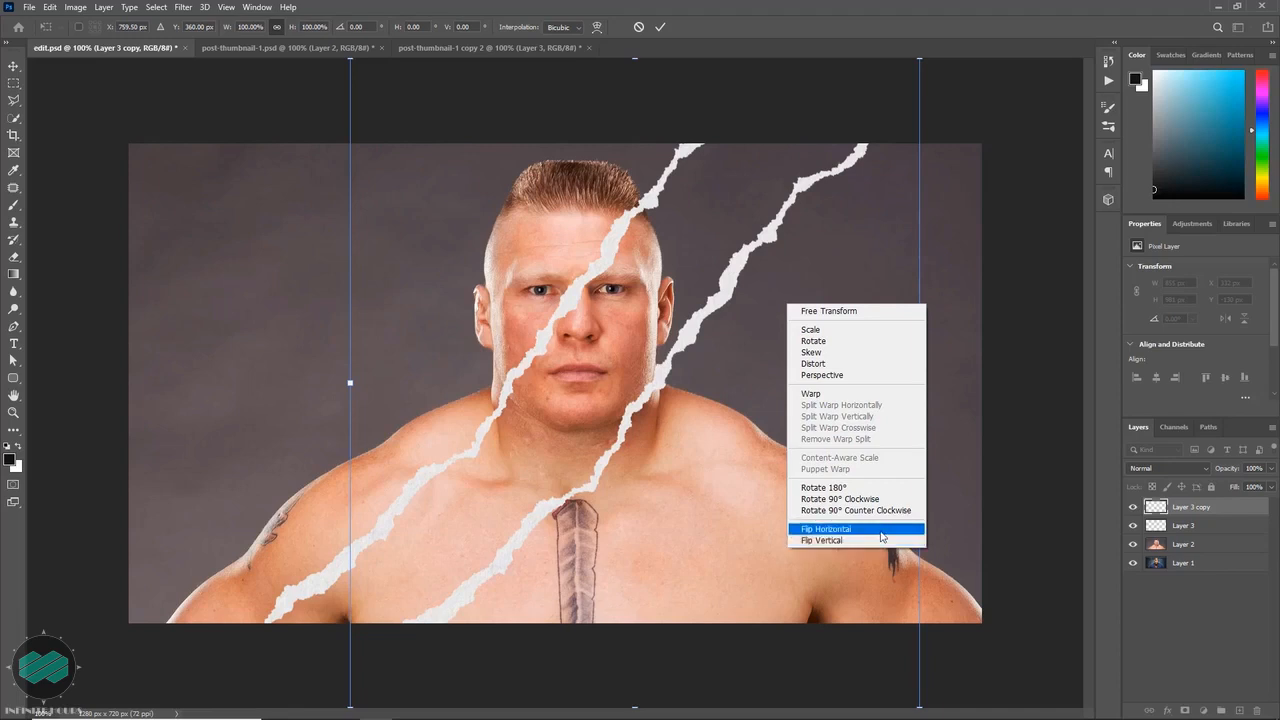
{"action": "left_click", "coordinate": [883, 536]}
- Rotate and position the copied strip so it runs diagonally beside the first one, just right of the face
{"action": "left_click_drag", "start_coordinate": [957, 543], "coordinate": [1000, 600]}
{"action": "left_click_drag", "start_coordinate": [829, 491], "coordinate": [889, 480]}
{"action": "left_click_drag", "start_coordinate": [1023, 597], "coordinate": [838, 444]}
{"action": "key", "text": "Return"}
- Outline the area between the two torn strips on Layer 2 with the Patch tool and turn the selection into a layer mask
{"action": "left_click", "coordinate": [1132, 544]}
{"action": "left_click", "coordinate": [1132, 544]}
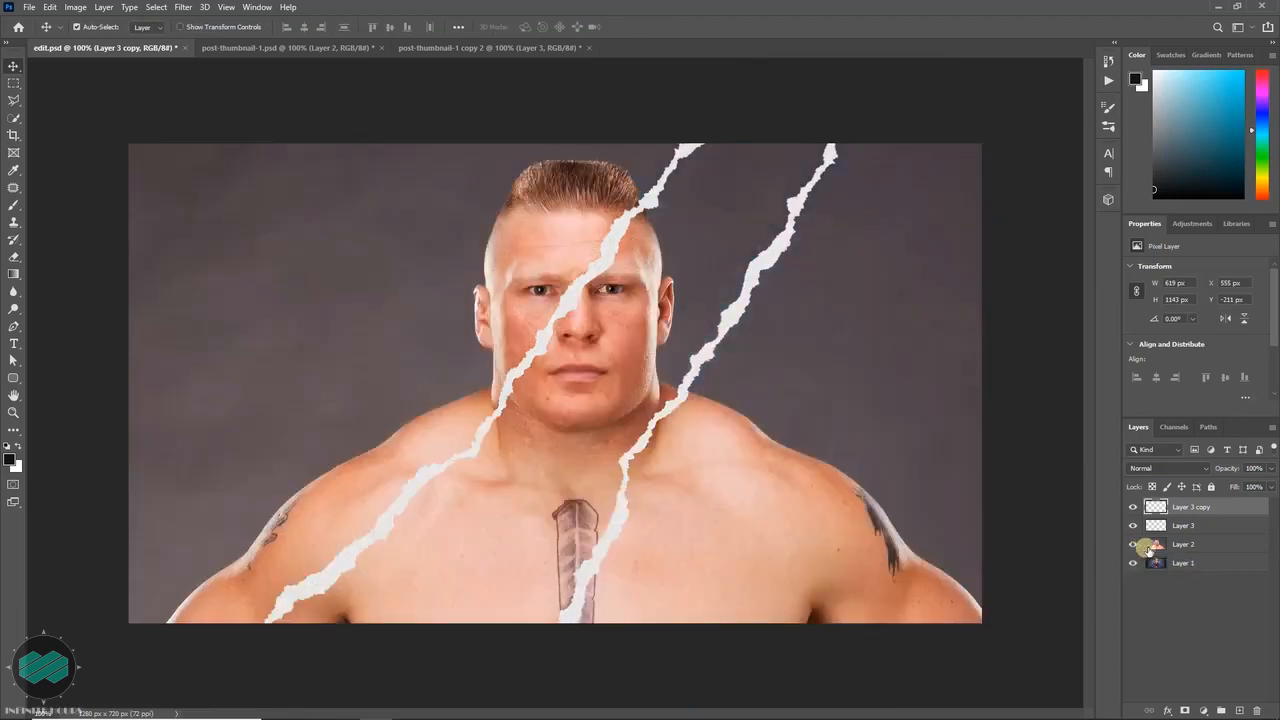
{"action": "left_click", "coordinate": [1222, 546]}
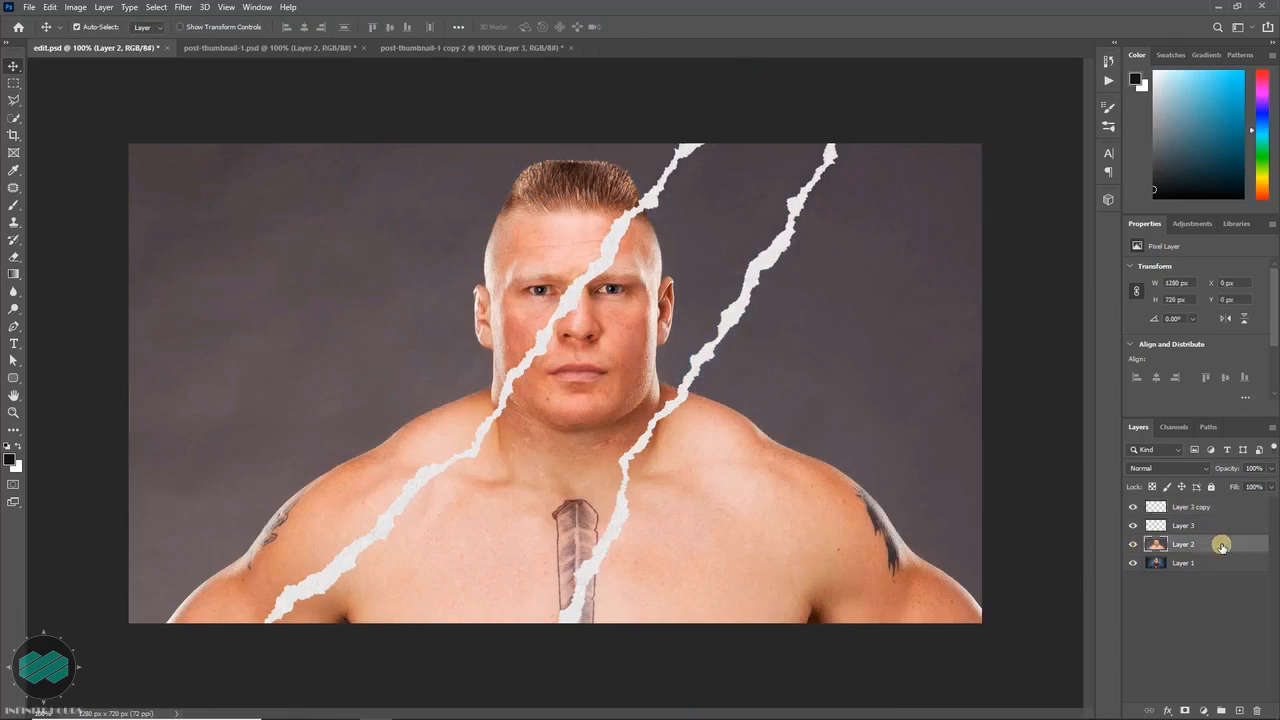
{"action": "key", "text": "j"}
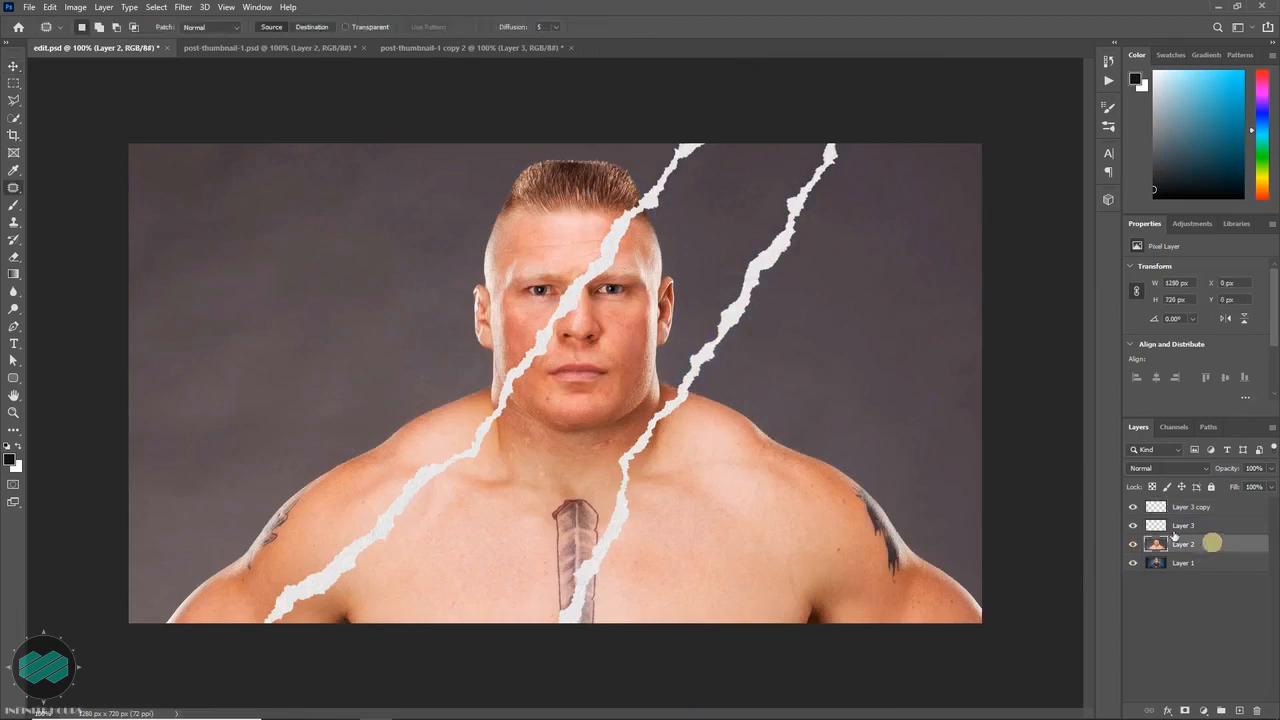
{"action": "right_click", "coordinate": [15, 191]}
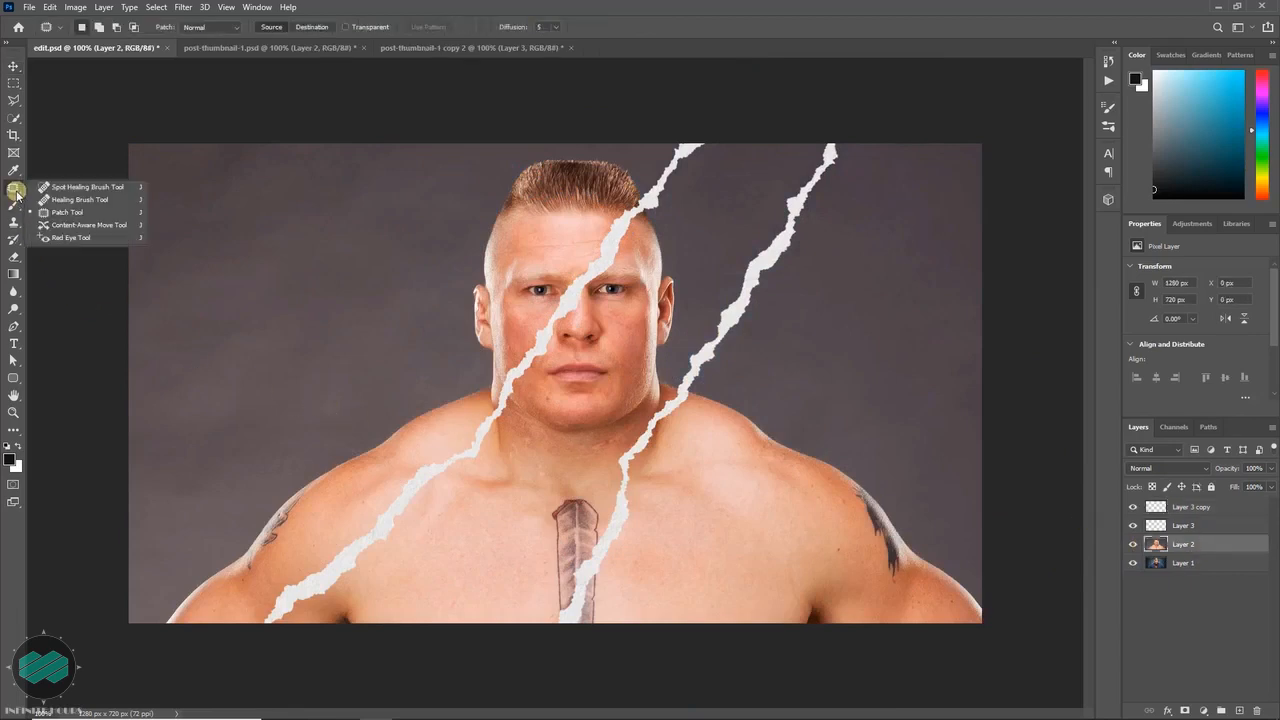
{"action": "left_click", "coordinate": [107, 213]}
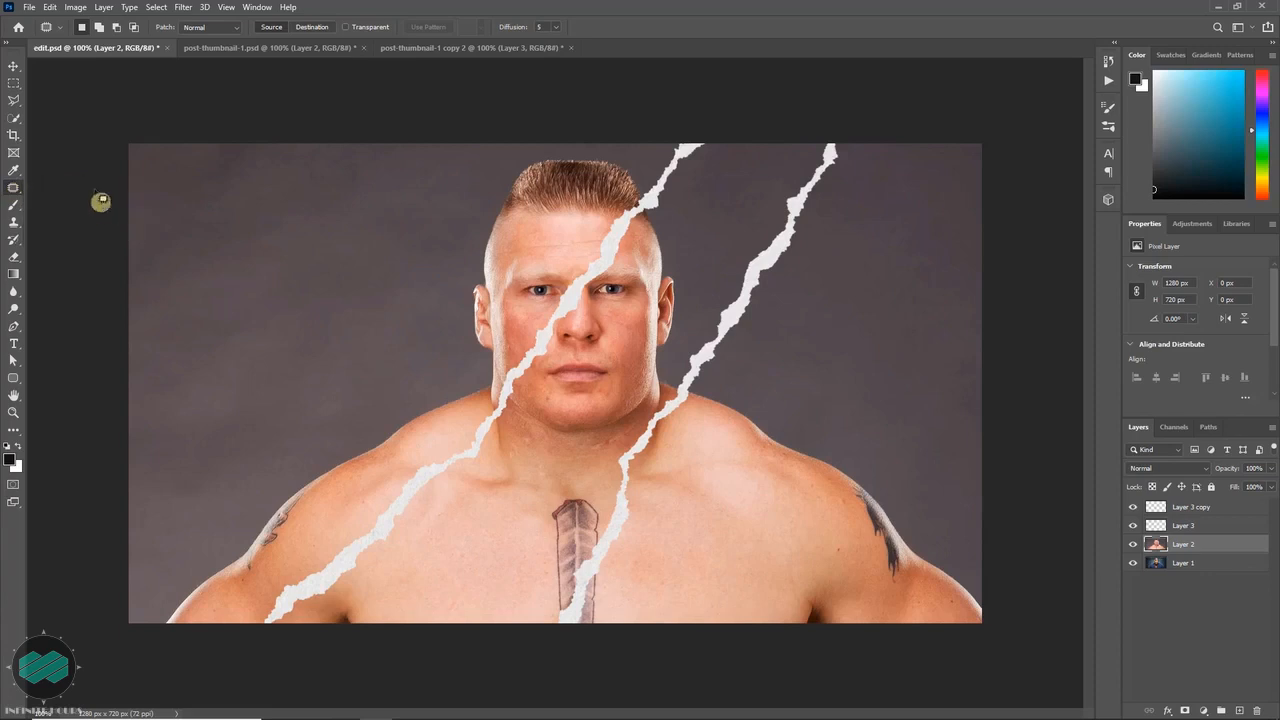
{"action": "left_click", "coordinate": [15, 100]}
{"action": "right_click", "coordinate": [16, 100]}
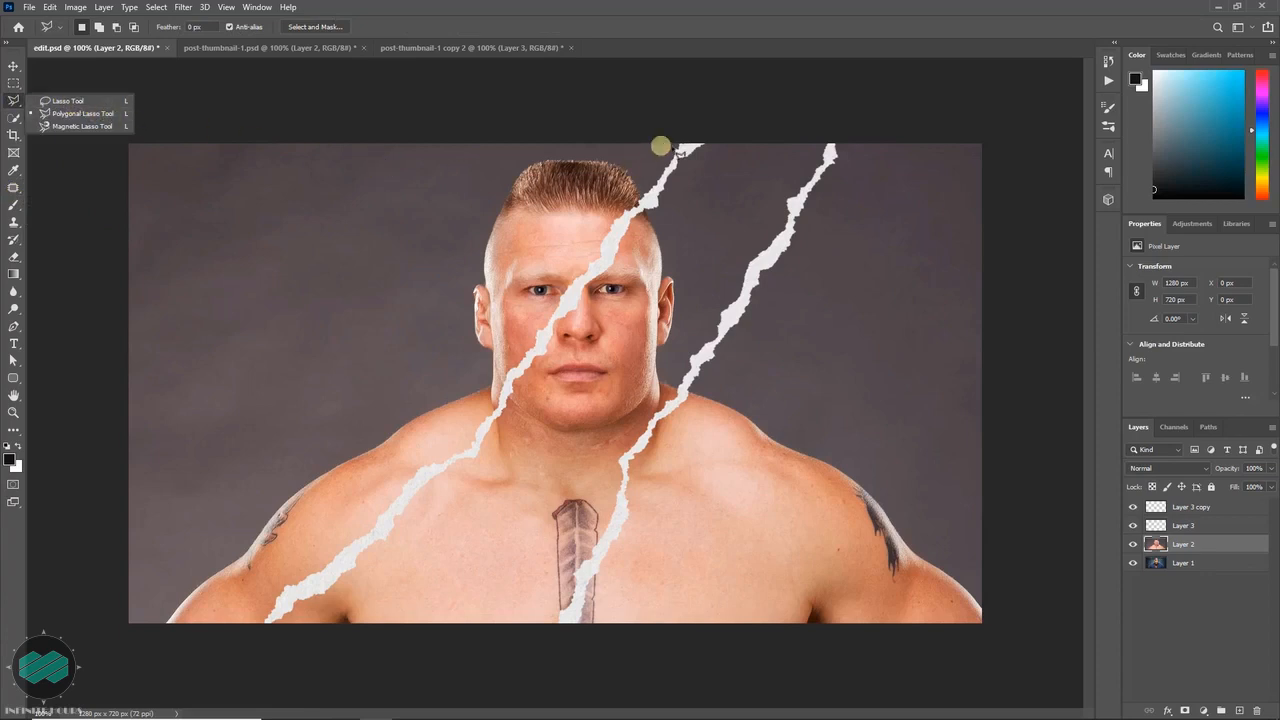
{"action": "left_click", "coordinate": [14, 188]}
{"action": "right_click", "coordinate": [14, 188]}
{"action": "left_click", "coordinate": [75, 212]}
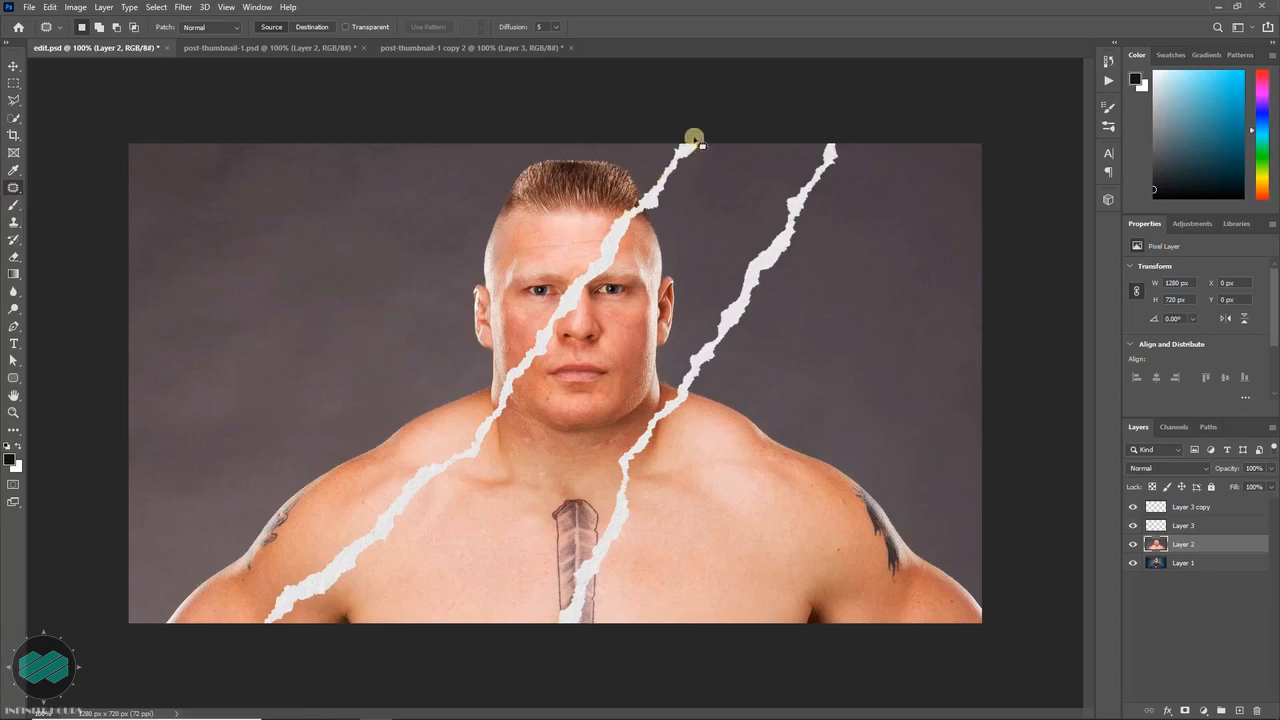
{"action": "mouse_move", "coordinate": [690, 160]}
{"action": "left_mouse_down"}
{"action": "mouse_move", "coordinate": [572, 298]}
{"action": "mouse_move", "coordinate": [502, 420]}
{"action": "mouse_move", "coordinate": [260, 628]}
{"action": "mouse_move", "coordinate": [278, 650]}
{"action": "mouse_move", "coordinate": [490, 670]}
{"action": "mouse_move", "coordinate": [549, 662]}
{"action": "mouse_move", "coordinate": [630, 460]}
{"action": "mouse_move", "coordinate": [783, 246]}
{"action": "mouse_move", "coordinate": [834, 131]}
{"action": "mouse_move", "coordinate": [698, 135]}
{"action": "left_mouse_up"}
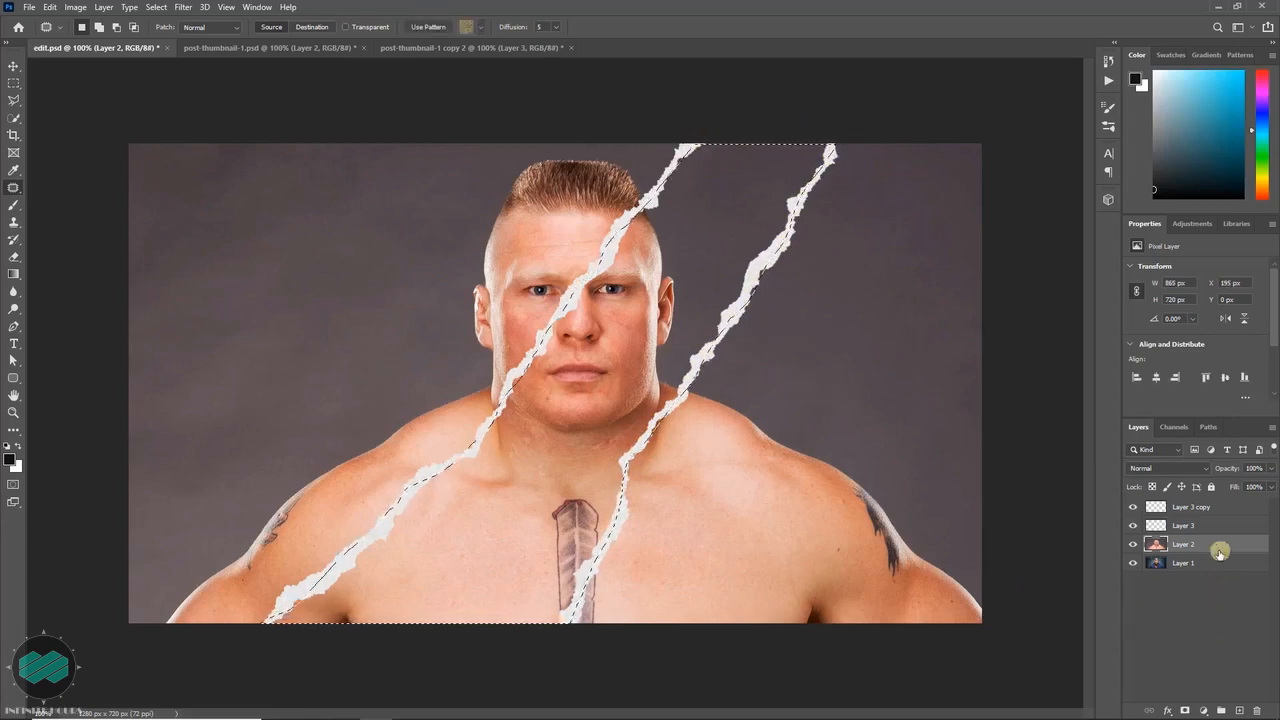
{"action": "left_click", "coordinate": [1185, 710]}
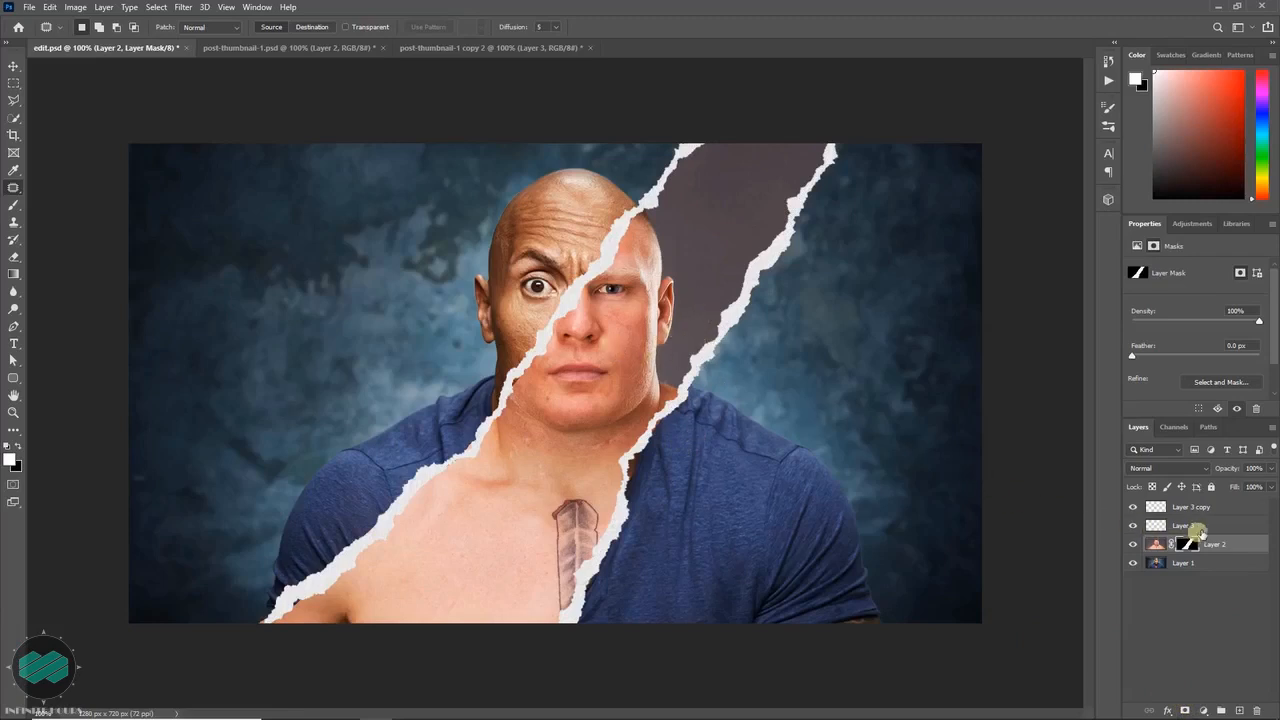
- Add a drop shadow to Layer 3 copy with angle 21°, distance 6 px, spread 8% and size 9 px
{"action": "left_click", "coordinate": [1236, 512]}
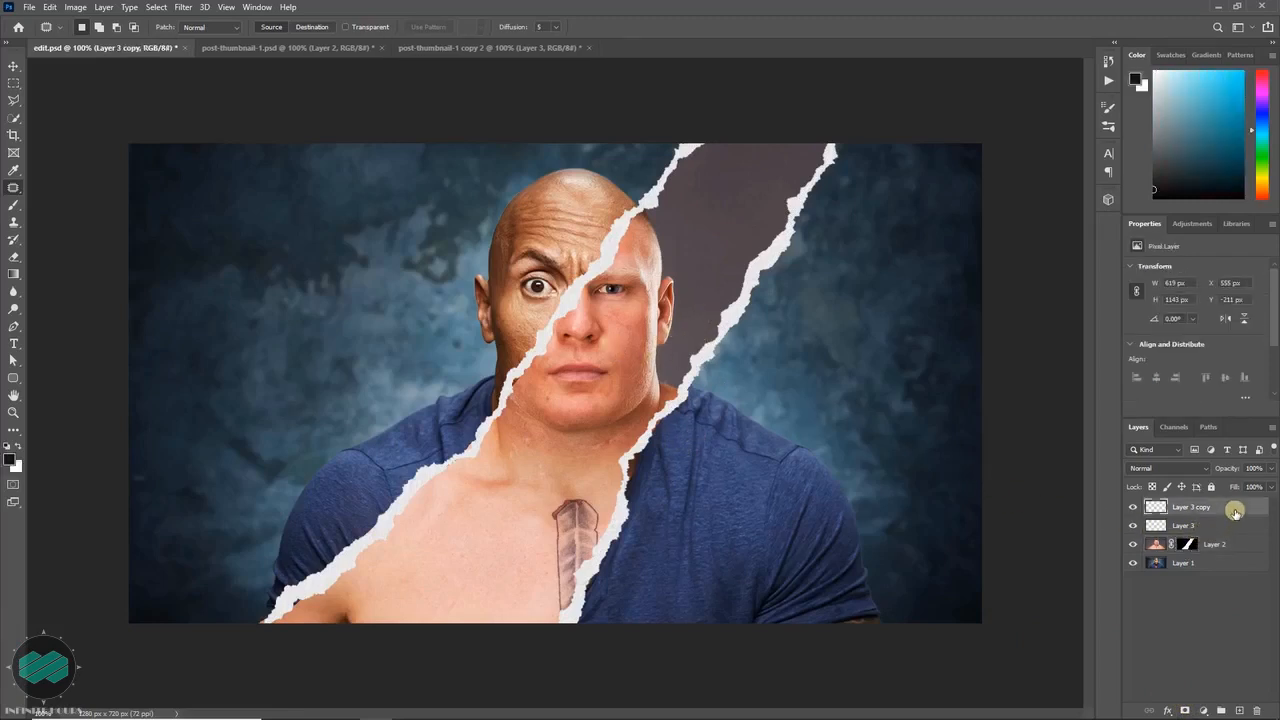
{"action": "left_click", "coordinate": [1134, 508]}
{"action": "left_click", "coordinate": [1134, 508]}
{"action": "double_click", "coordinate": [1226, 508]}
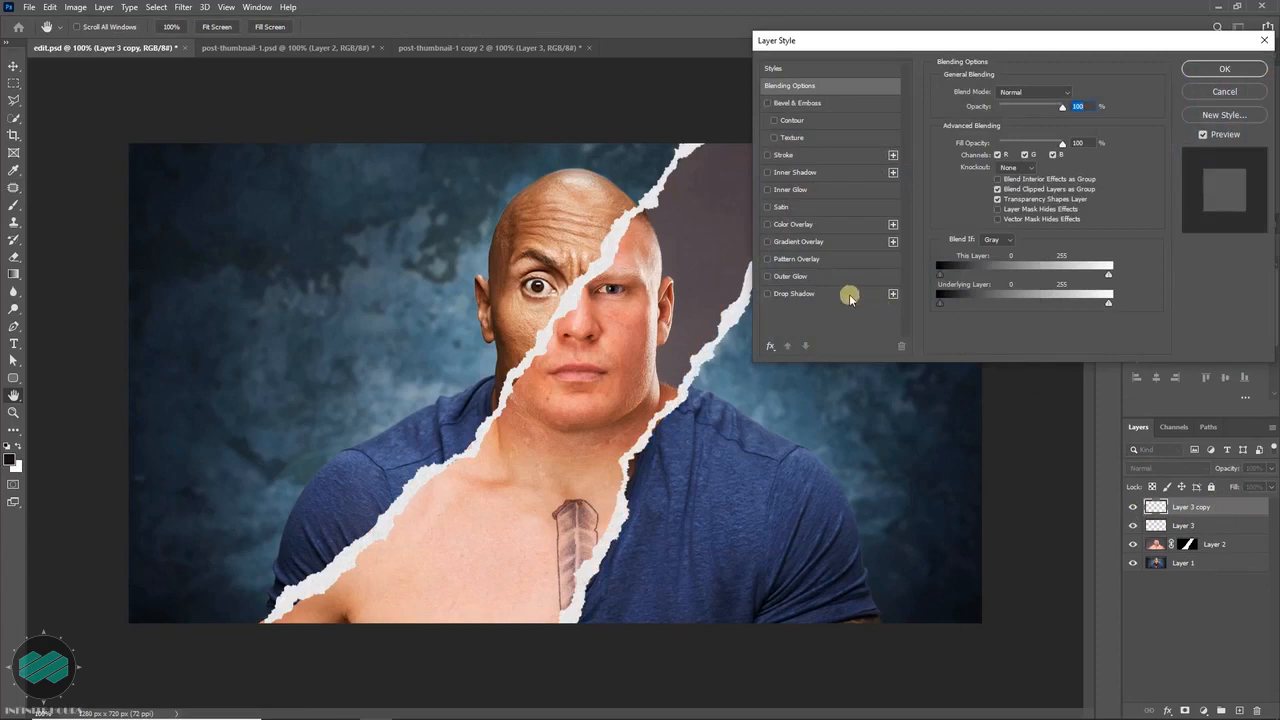
{"action": "left_click", "coordinate": [848, 295]}
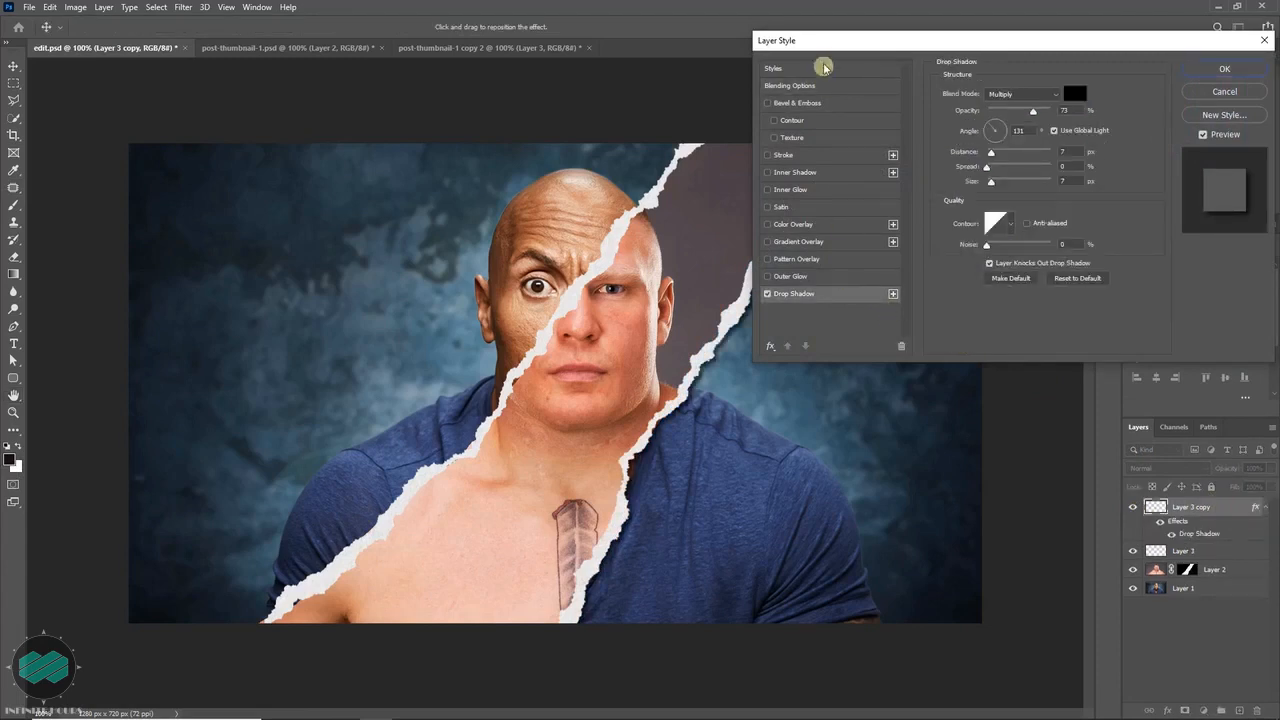
{"action": "left_click_drag", "start_coordinate": [826, 43], "coordinate": [918, 41]}
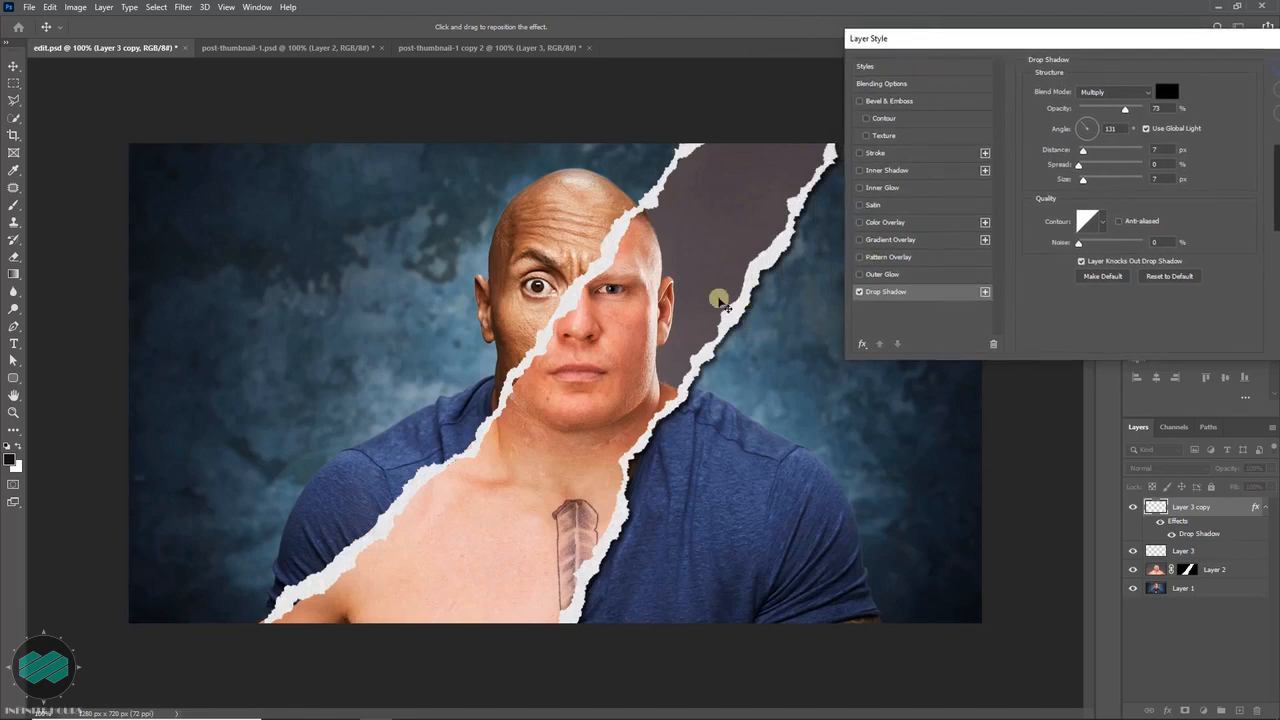
{"action": "left_click_drag", "start_coordinate": [1078, 46], "coordinate": [1057, 91]}
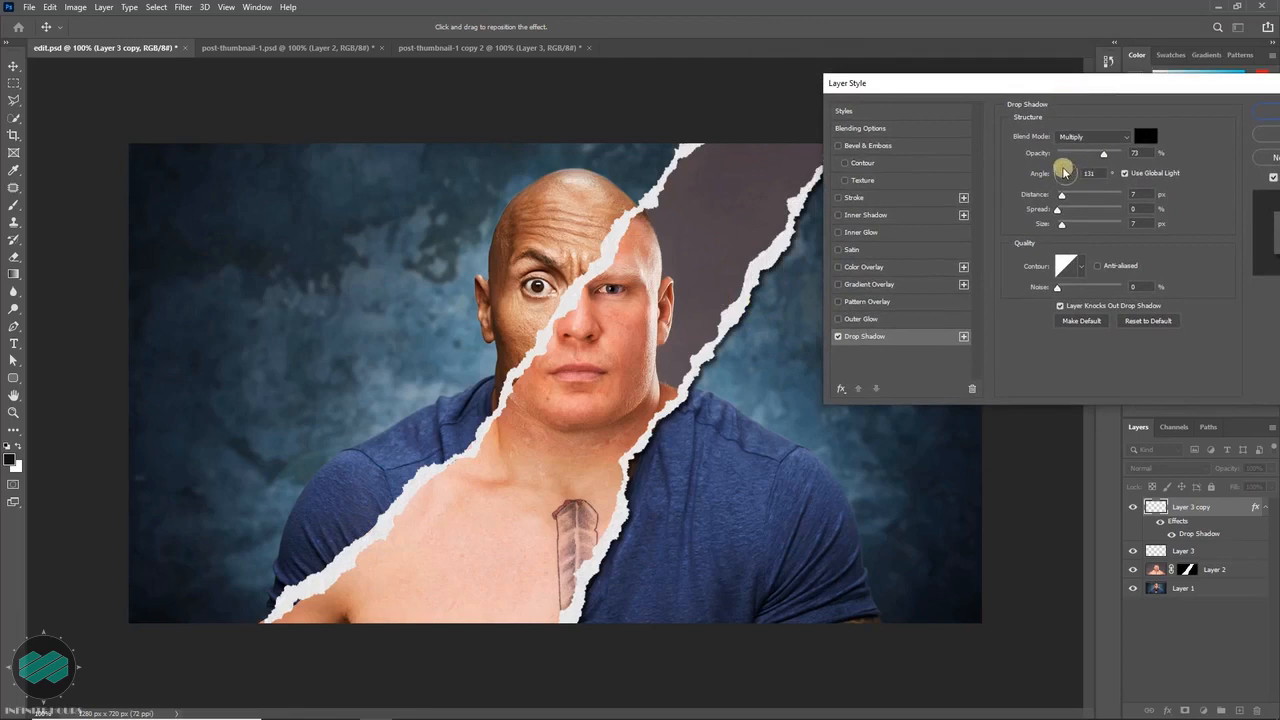
{"action": "left_click_drag", "start_coordinate": [1064, 172], "coordinate": [1065, 226]}
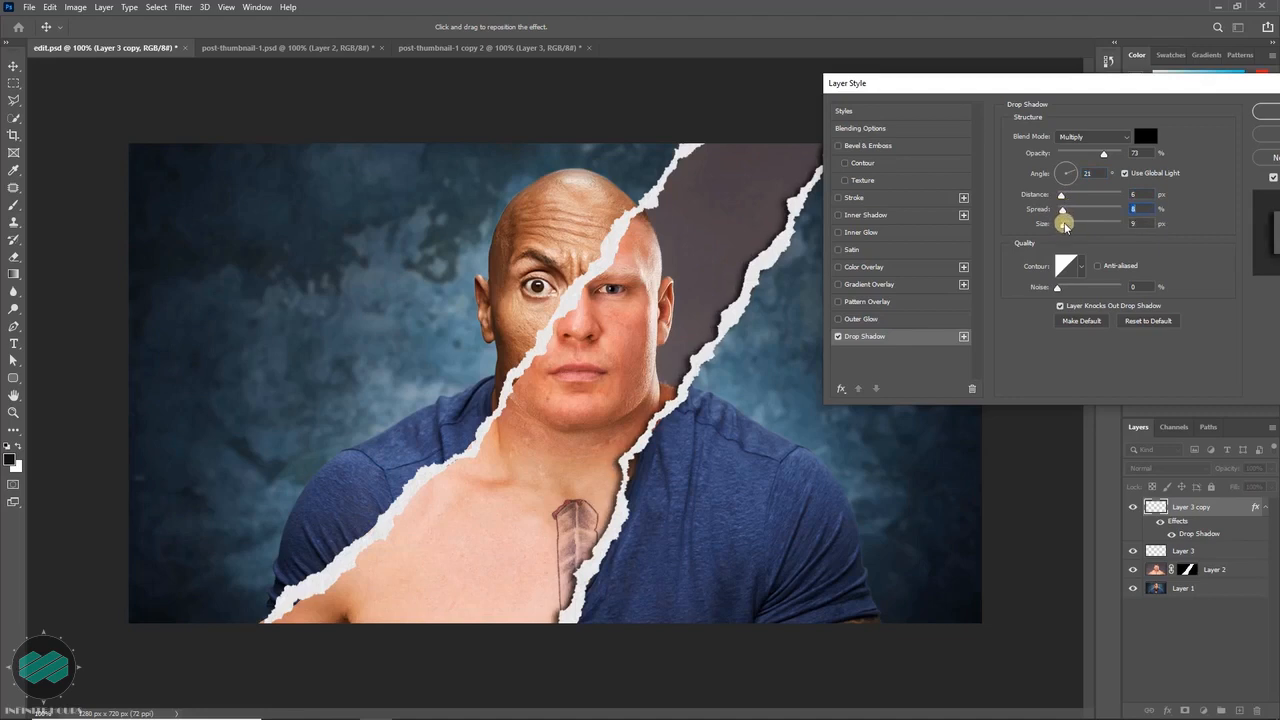
{"action": "left_click_drag", "start_coordinate": [1138, 88], "coordinate": [1063, 63]}
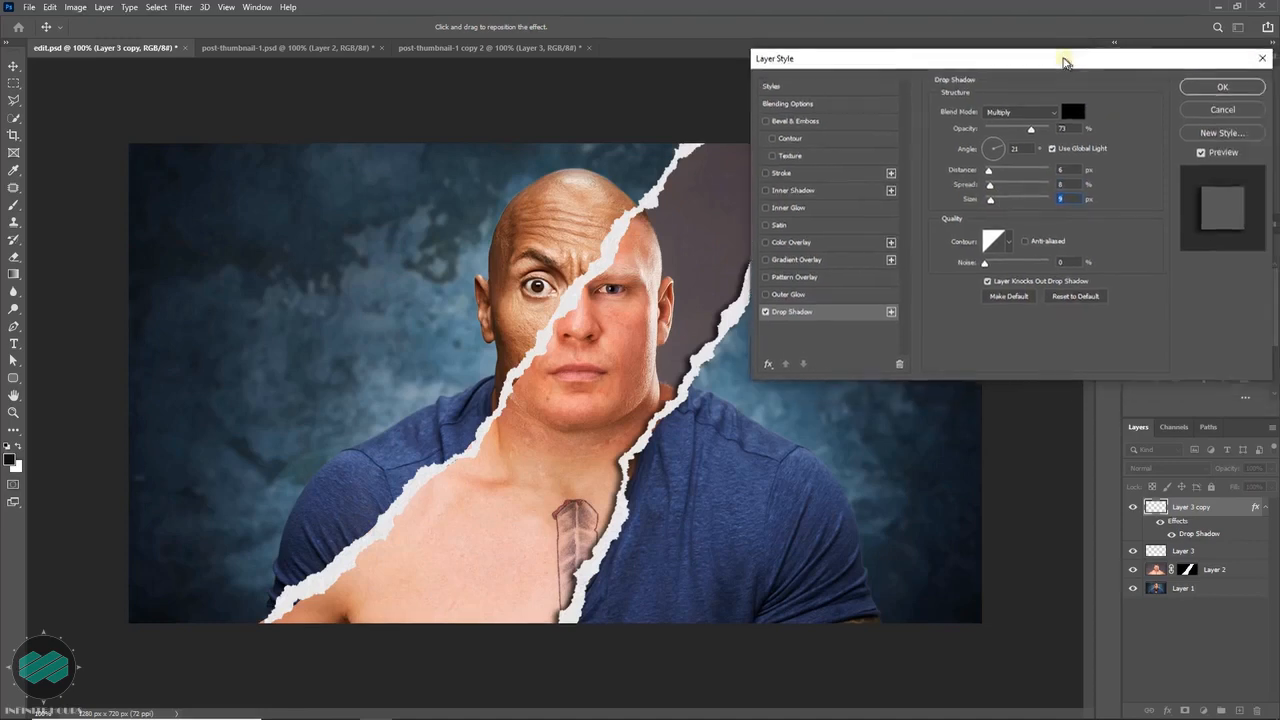
{"action": "left_click", "coordinate": [1235, 90]}
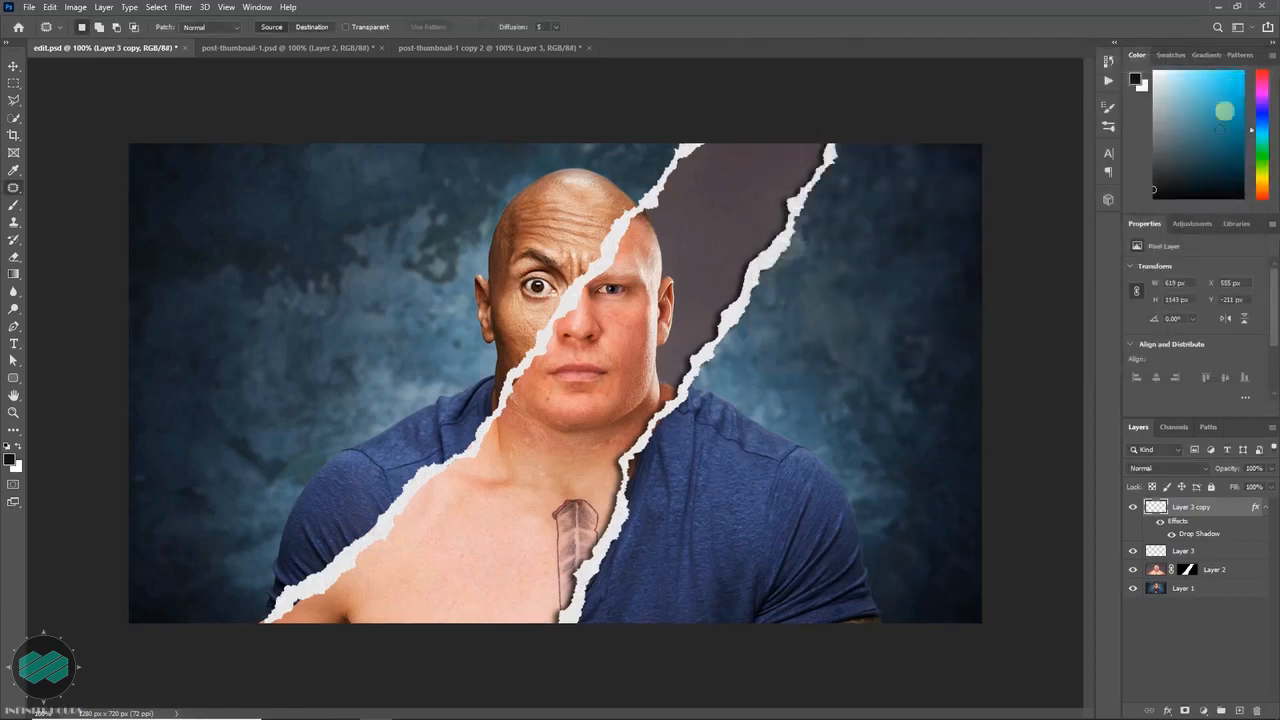
- Copy the drop shadow layer style from Layer 3 copy and paste it onto Layer 3
{"action": "right_click", "coordinate": [1234, 510]}
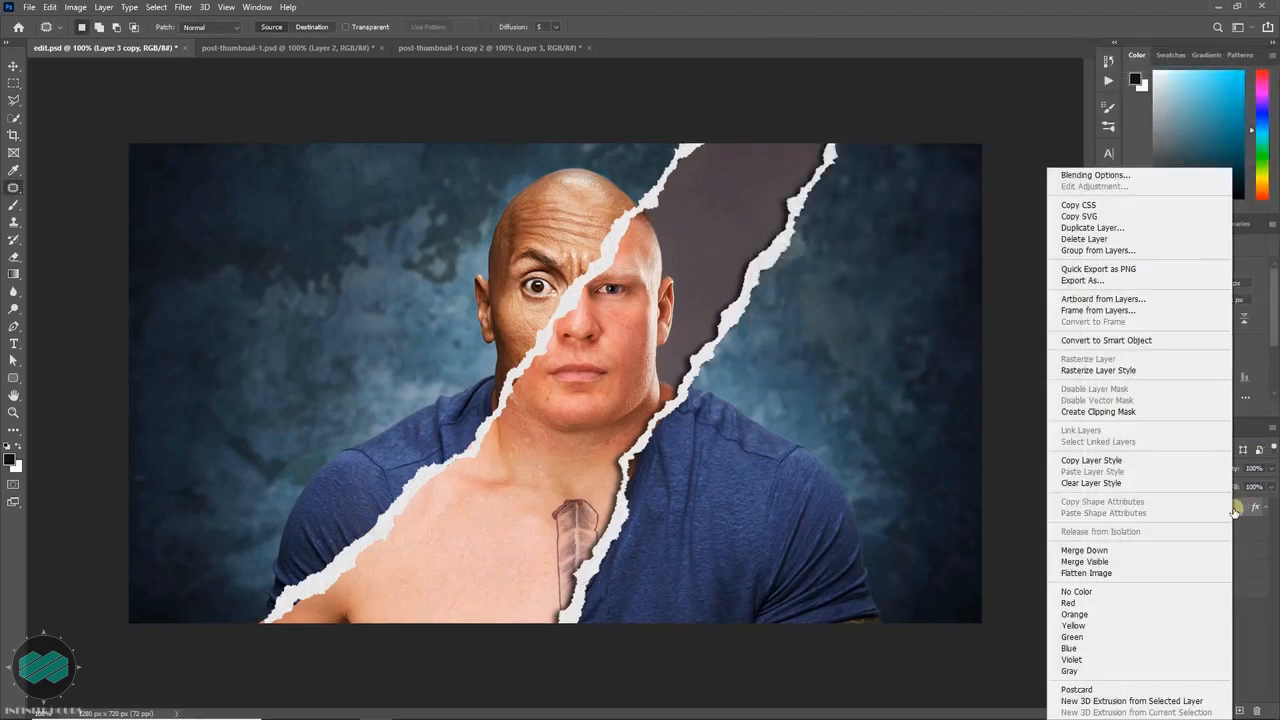
{"action": "left_click", "coordinate": [1153, 462]}
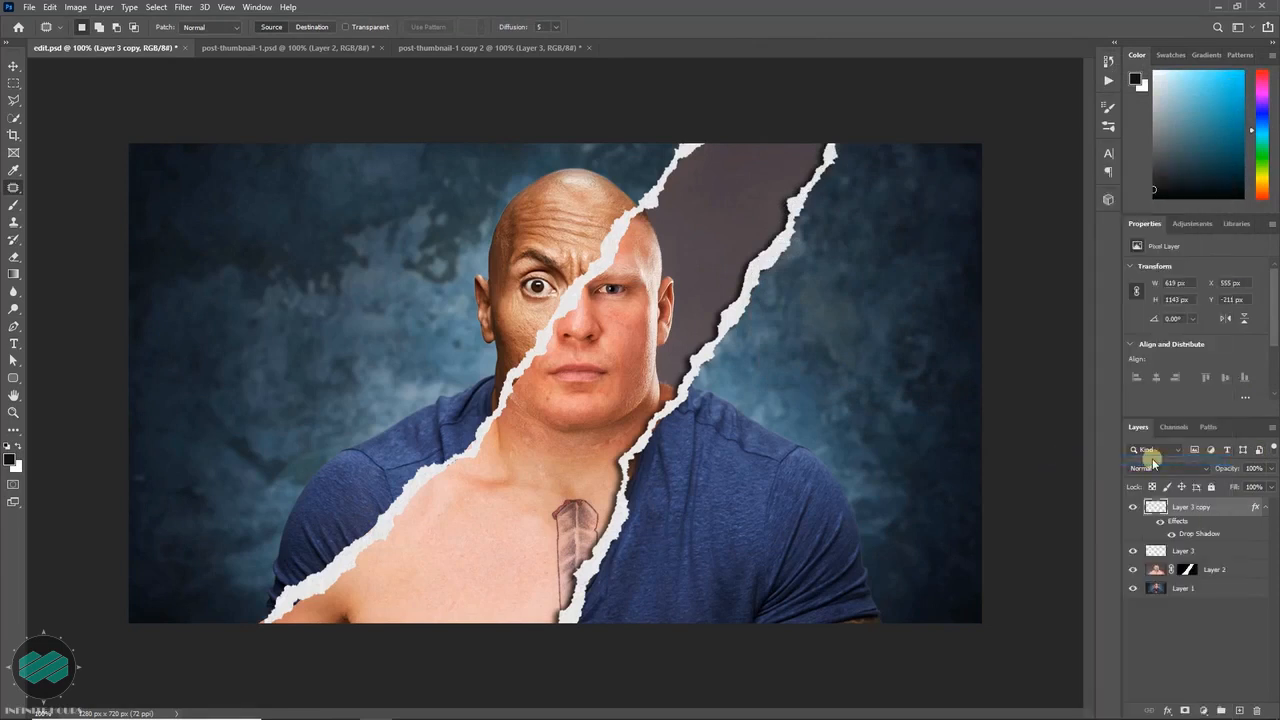
{"action": "left_click", "coordinate": [1225, 555]}
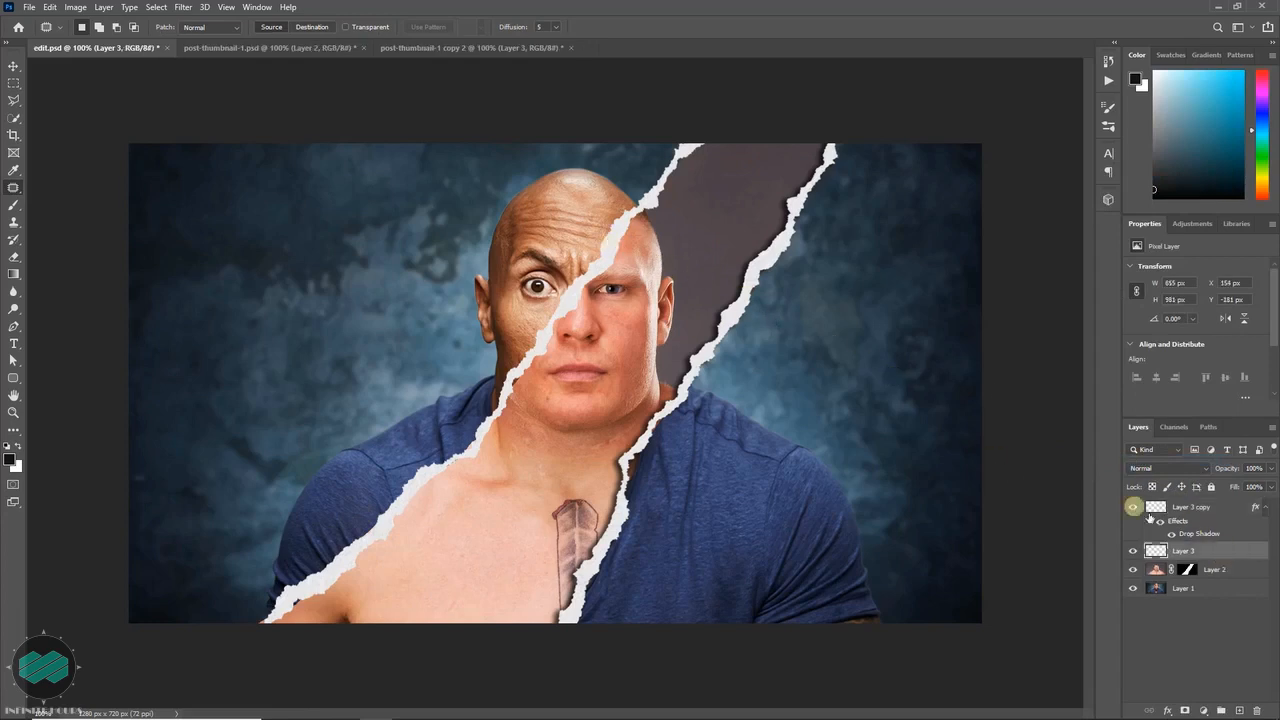
{"action": "left_click", "coordinate": [1132, 551]}
{"action": "left_click", "coordinate": [1132, 551]}
{"action": "right_click", "coordinate": [1243, 553]}
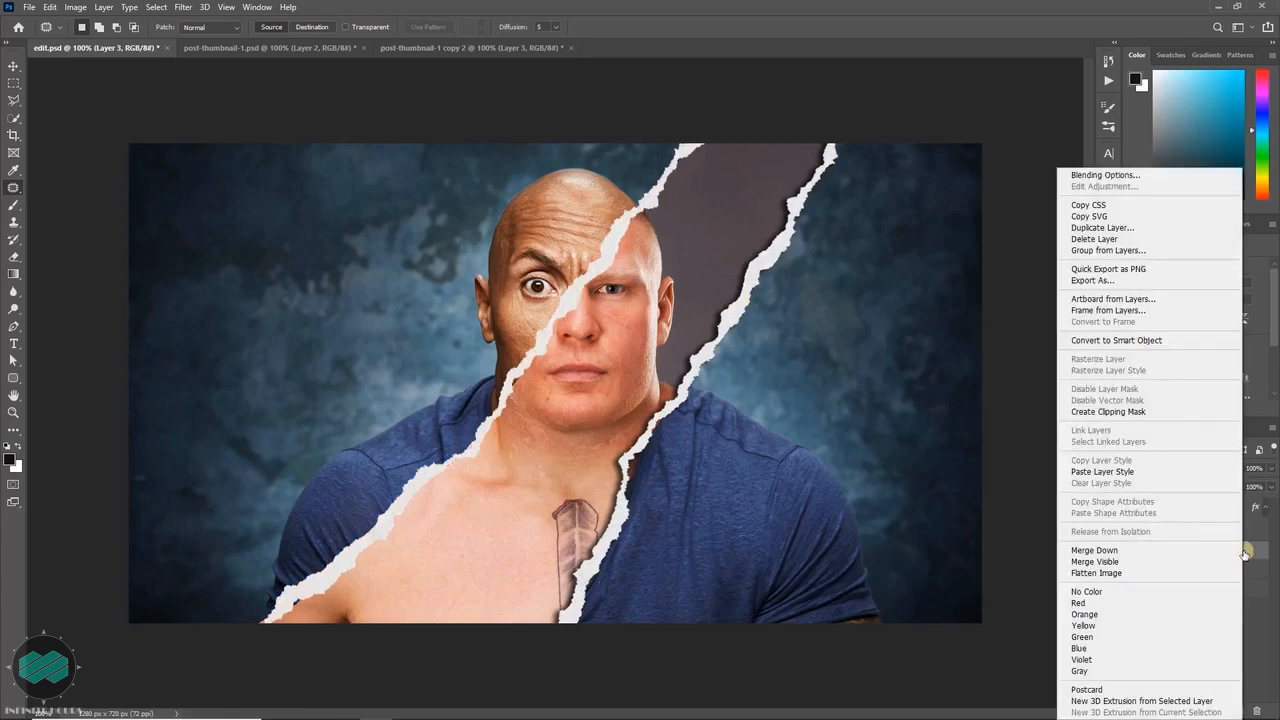
{"action": "left_click", "coordinate": [1160, 473]}
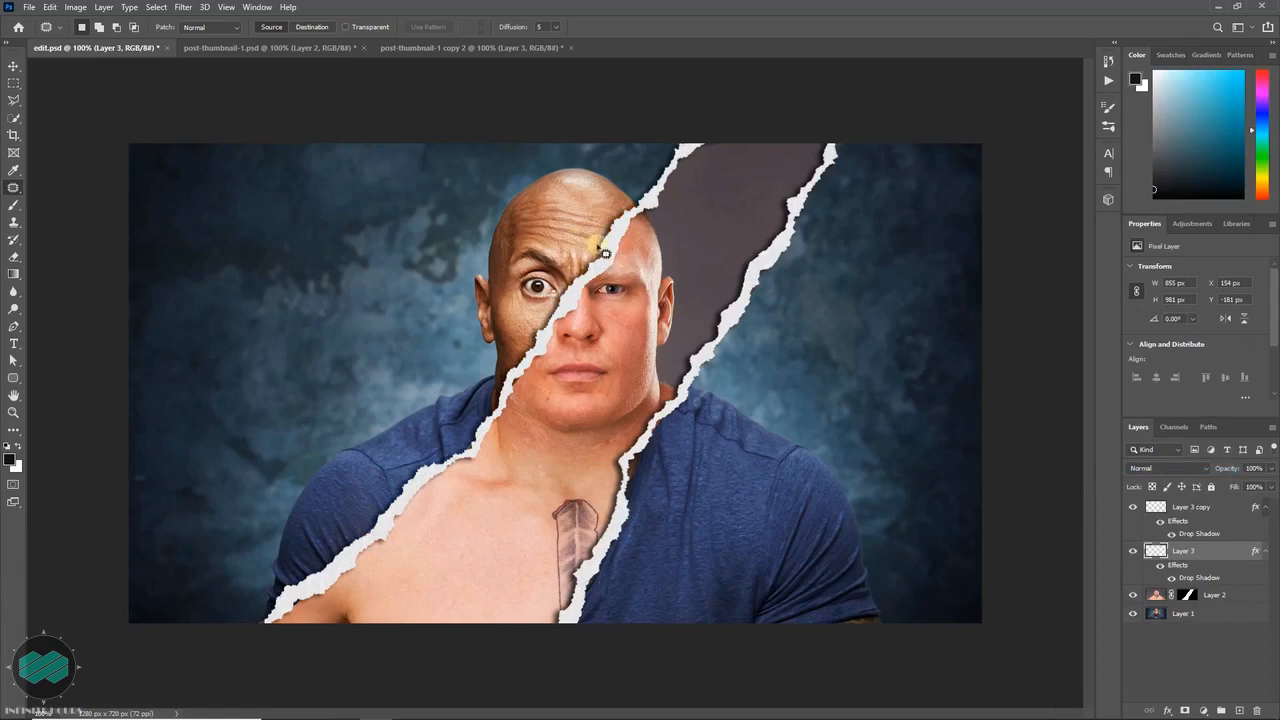
- Set the angle of Layer 3's drop shadow to 127° with Use Global Light off
{"action": "double_click", "coordinate": [1225, 553]}
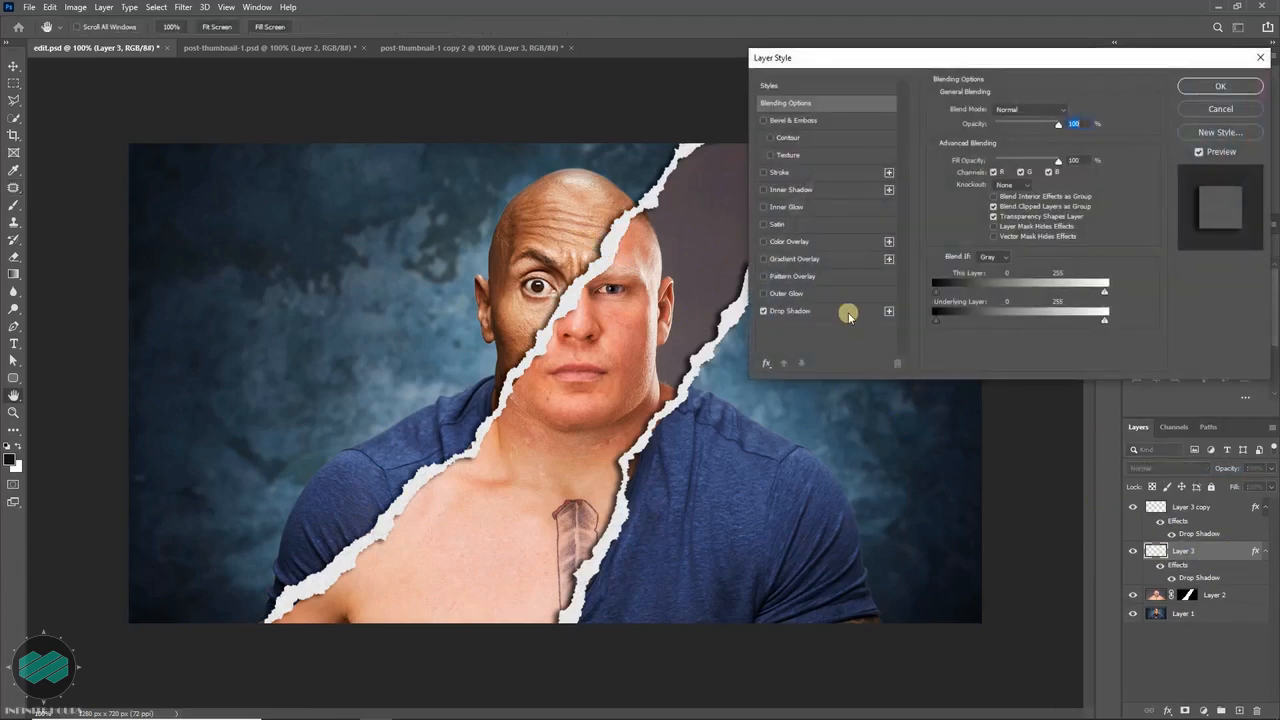
{"action": "left_click", "coordinate": [848, 313]}
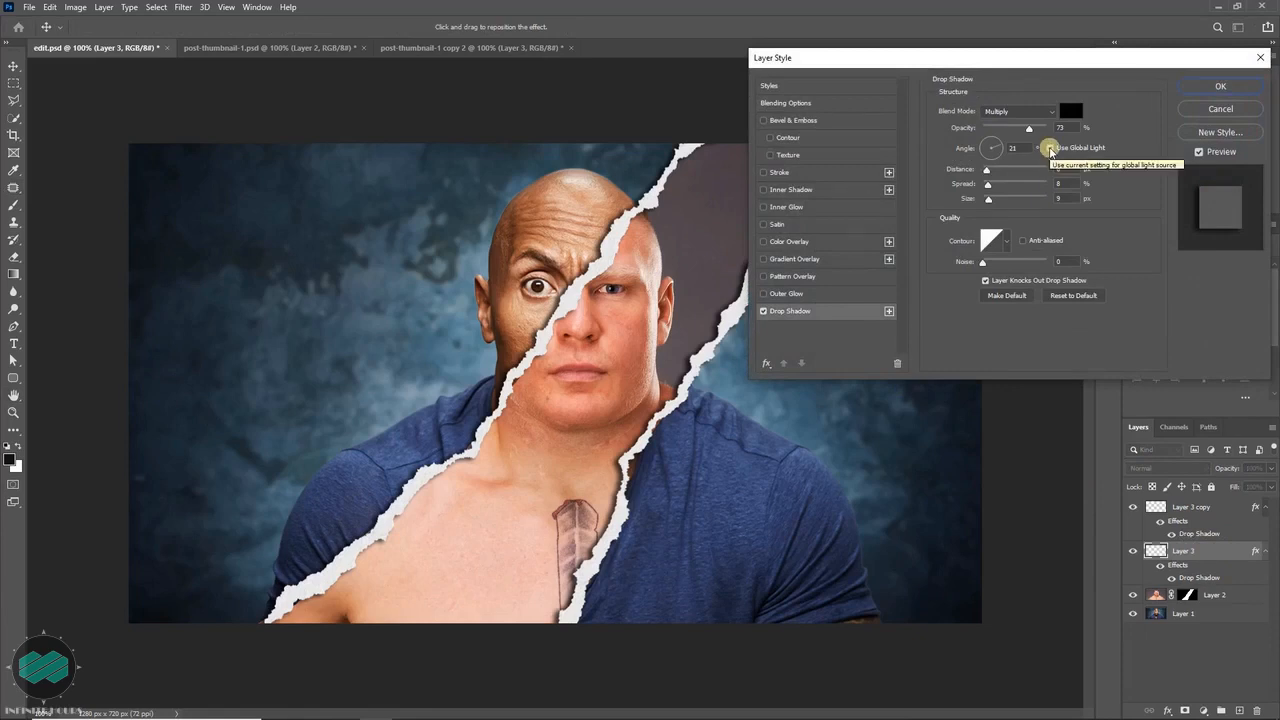
{"action": "left_click", "coordinate": [1050, 148]}
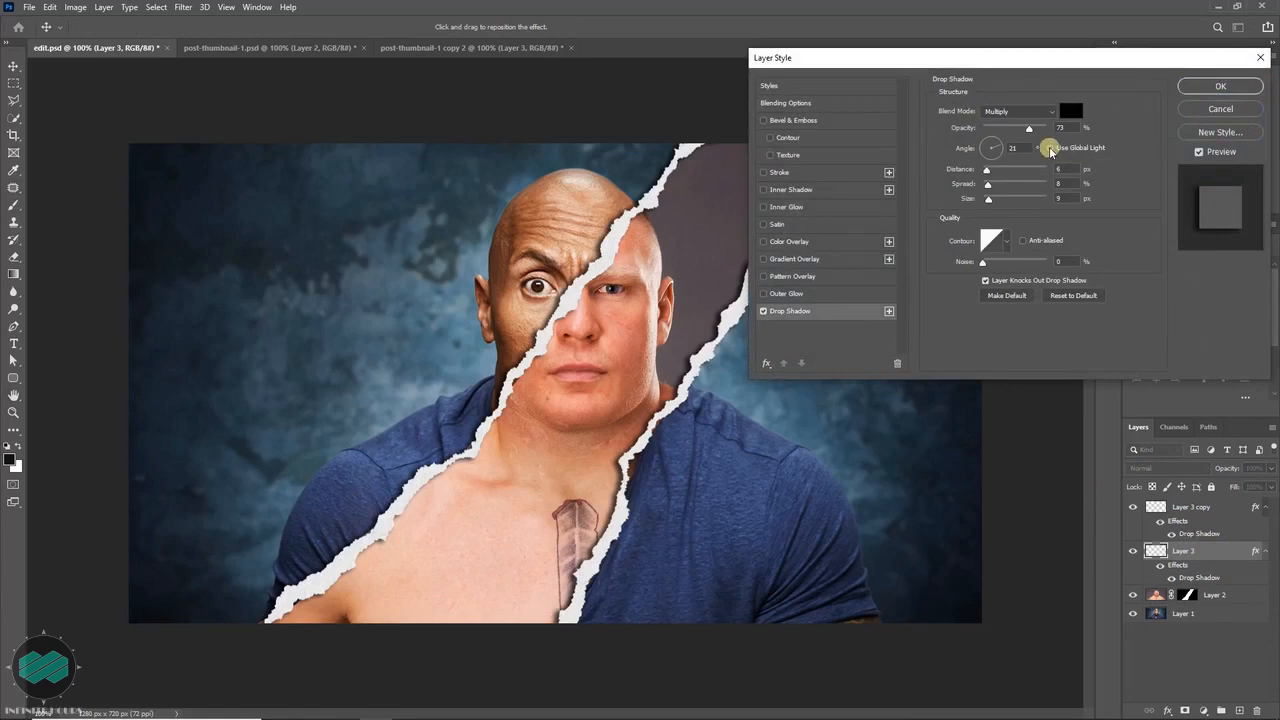
{"action": "left_click_drag", "start_coordinate": [1005, 148], "coordinate": [989, 148]}
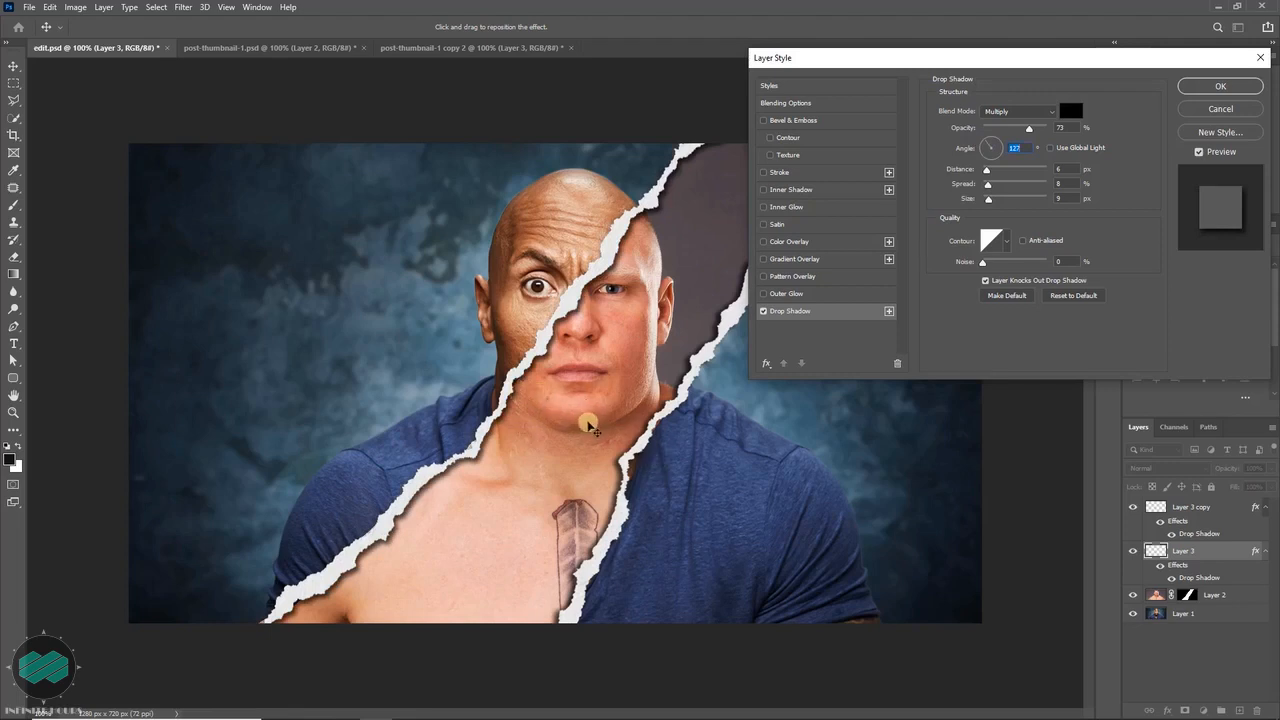
{"action": "left_click", "coordinate": [1205, 90]}
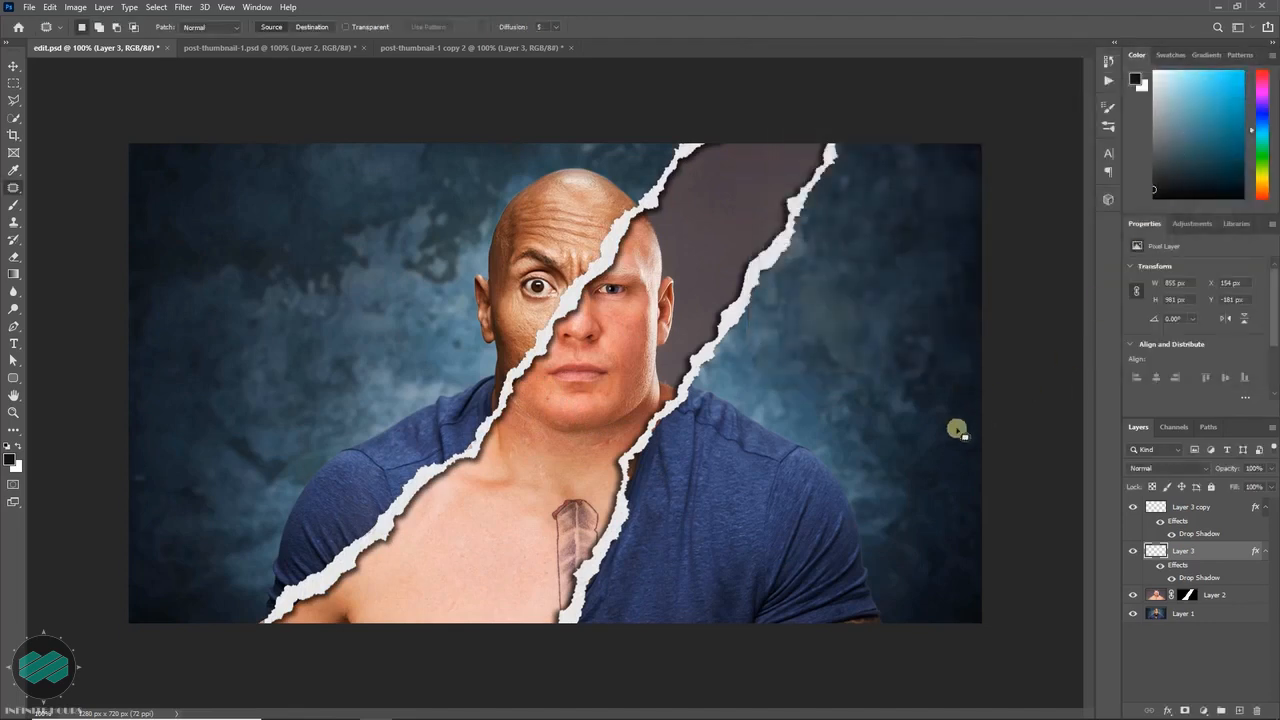
- Add the white Agency FB Bold text "THE RIVALS" across the chest and scale it up to about 197 pt
{"action": "key", "text": "t"}
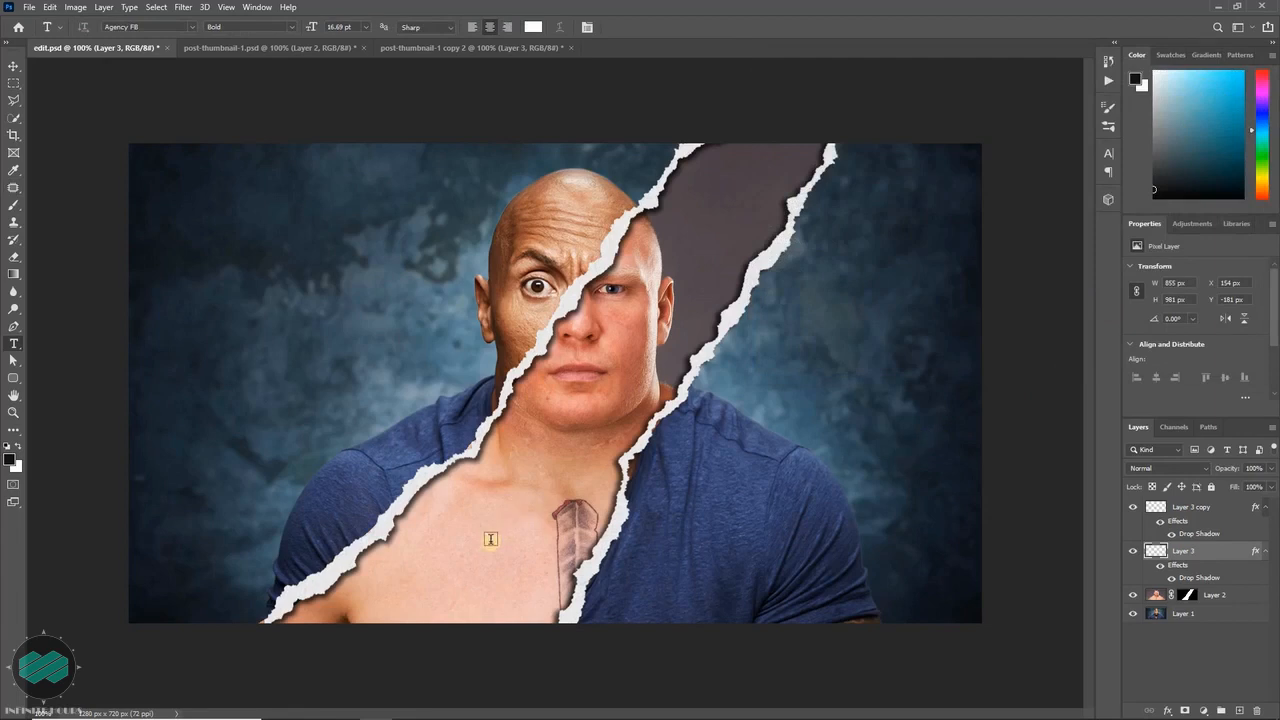
{"action": "left_click", "coordinate": [490, 539]}
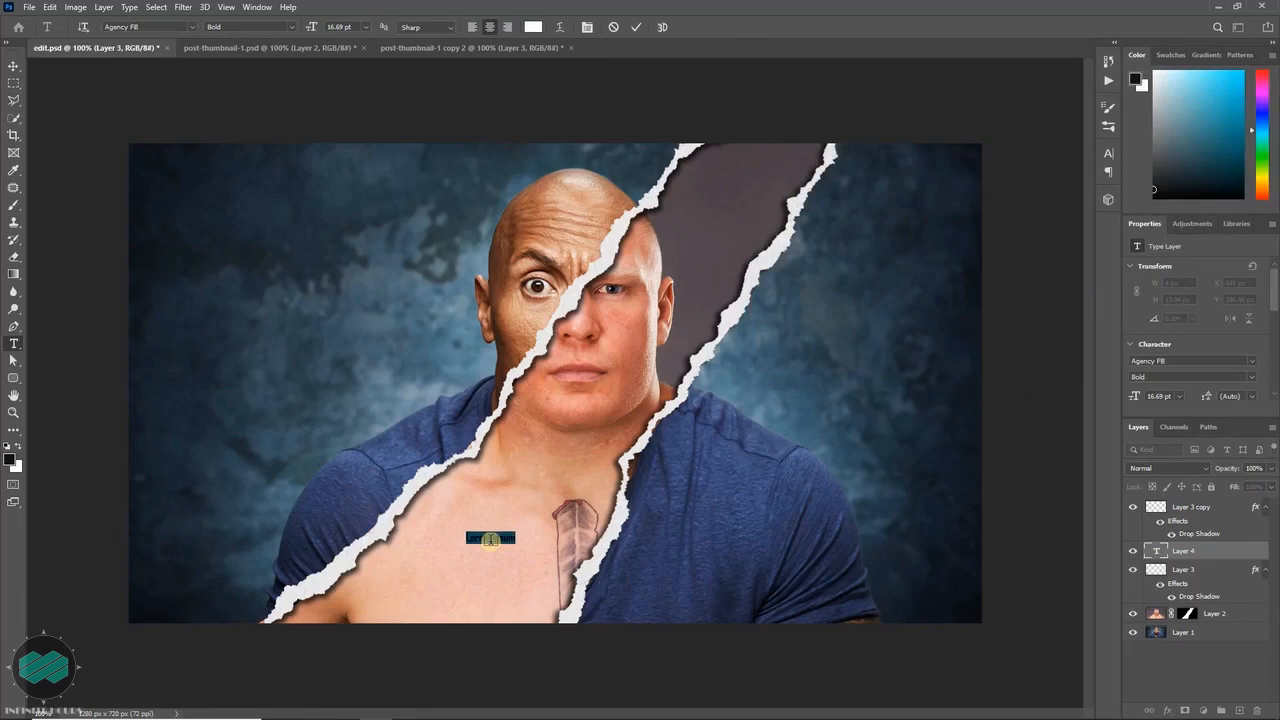
{"action": "key", "text": "BackSpace"}
{"action": "key", "text": "ctrl+Return"}
{"action": "key", "text": "ctrl+t"}
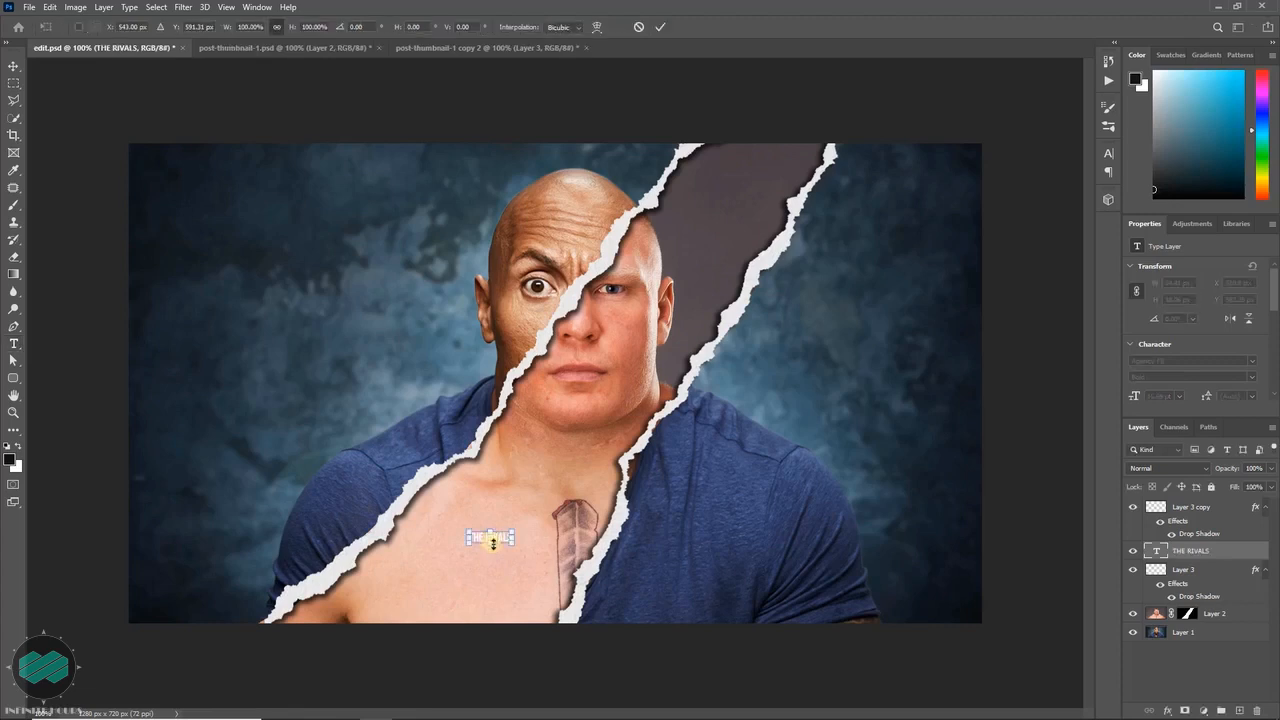
{"action": "left_click_drag", "start_coordinate": [513, 541], "coordinate": [748, 599]}
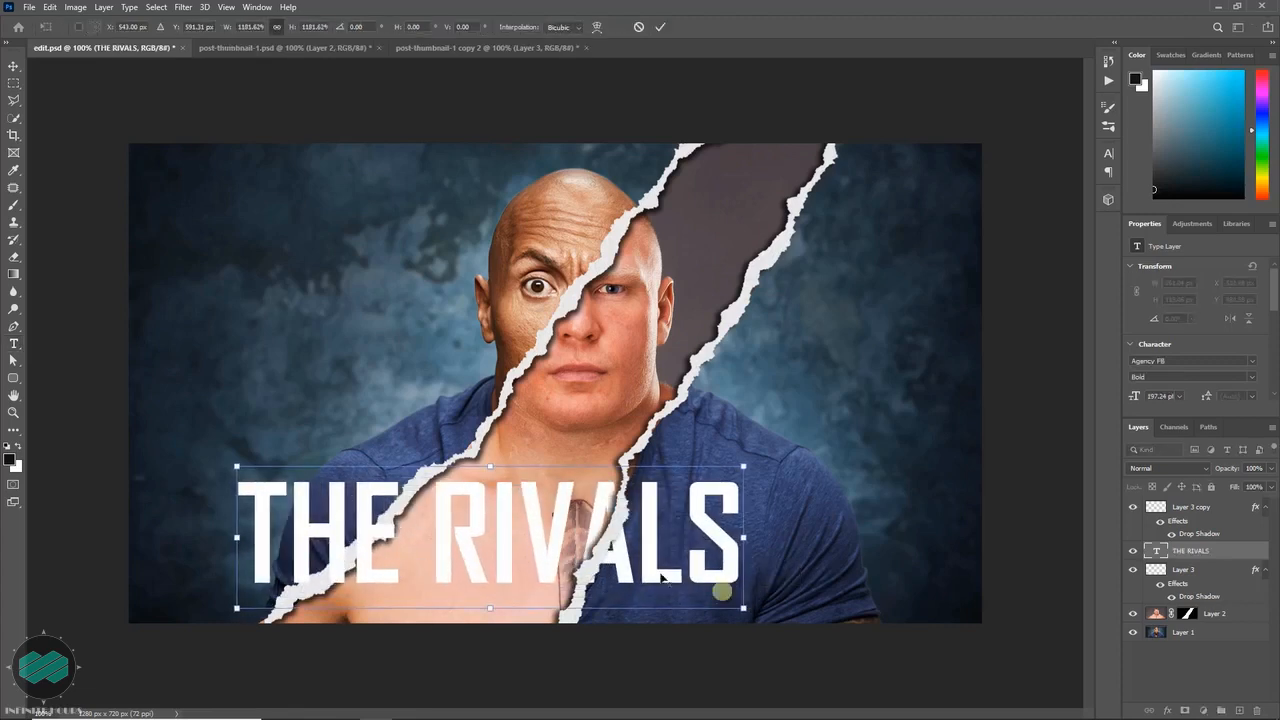
{"action": "key", "text": "Return"}
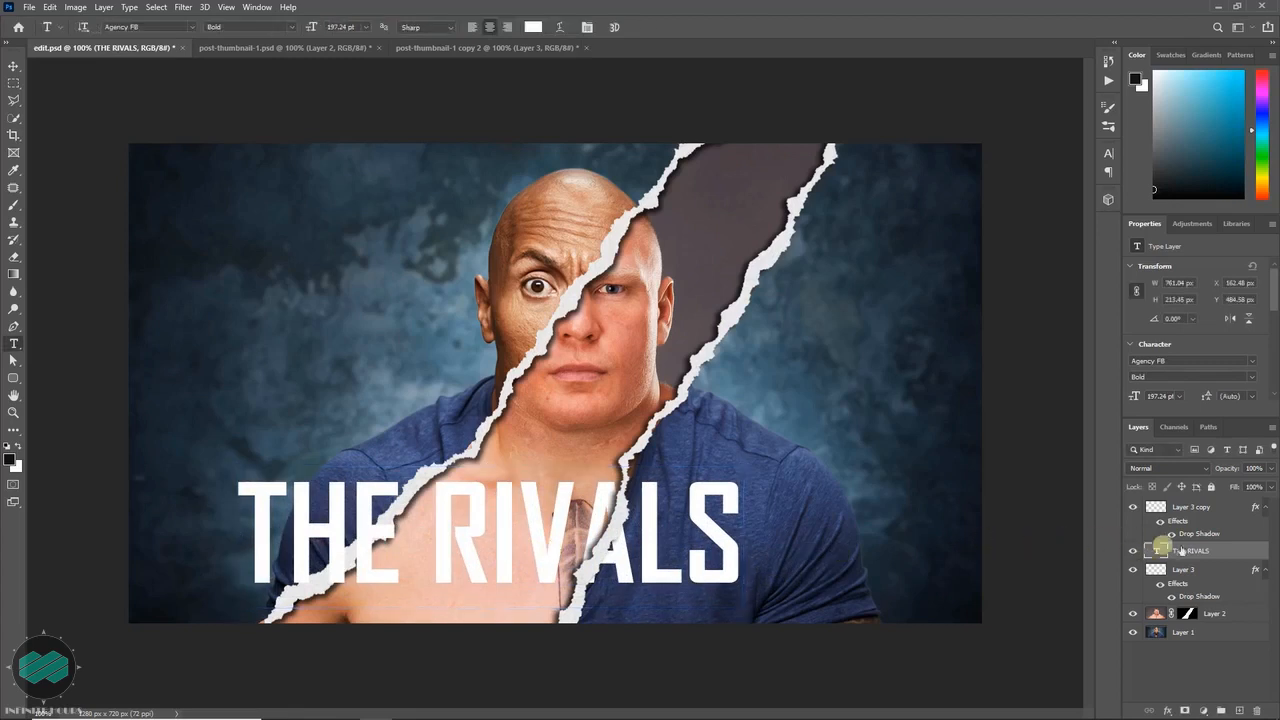
- Bring the THE RIVALS layer to the top of the stack and centre the text near the image's lower edge
{"action": "left_click_drag", "start_coordinate": [1232, 512], "coordinate": [1229, 507]}
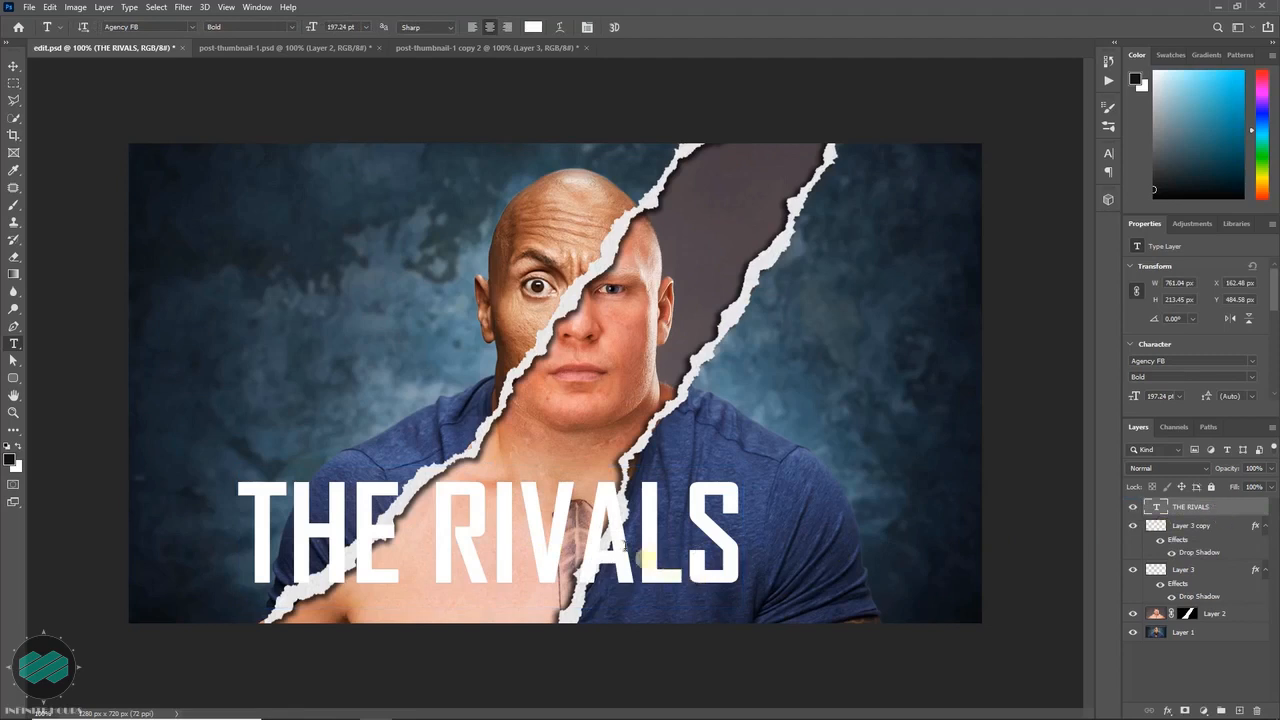
{"action": "key", "text": "v"}
{"action": "left_click_drag", "start_coordinate": [540, 534], "coordinate": [633, 563]}
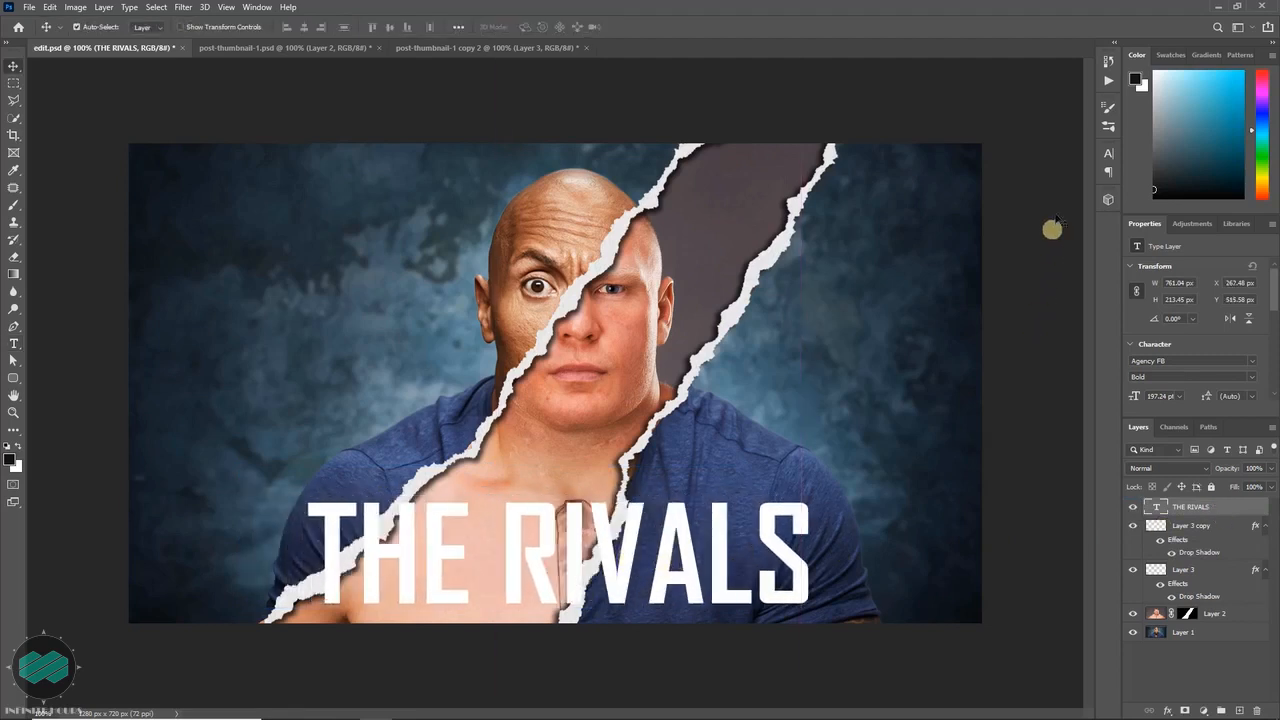
- Set the THE RIVALS text to a font size of 116 pt and a tracking of 520
{"action": "left_click", "coordinate": [1109, 157]}
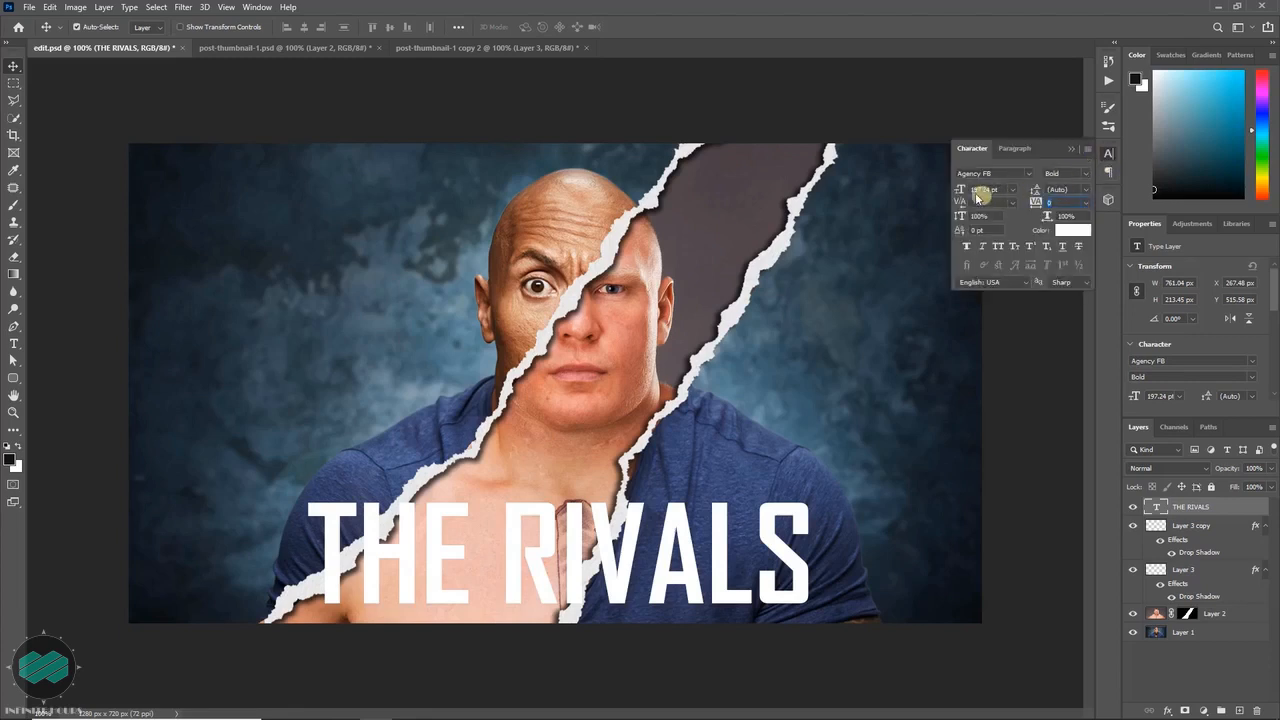
{"action": "left_click_drag", "start_coordinate": [960, 191], "coordinate": [906, 198]}
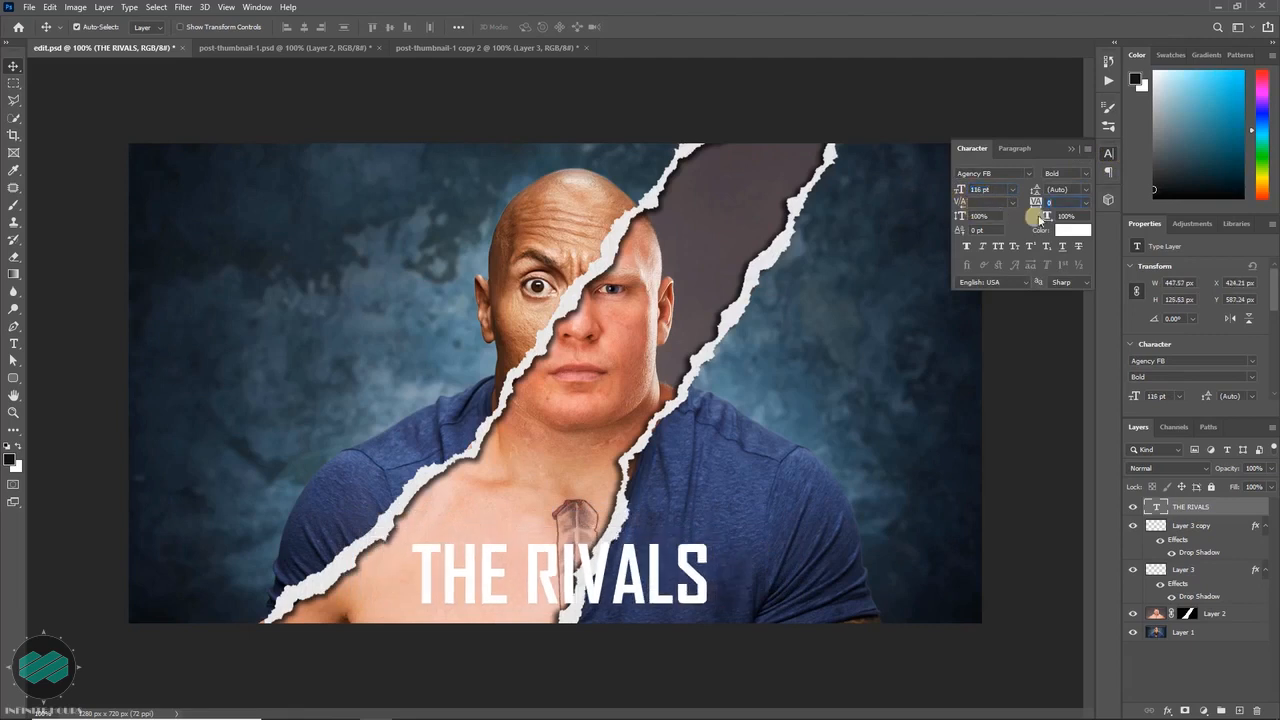
{"action": "left_click_drag", "start_coordinate": [1036, 203], "coordinate": [1050, 203]}
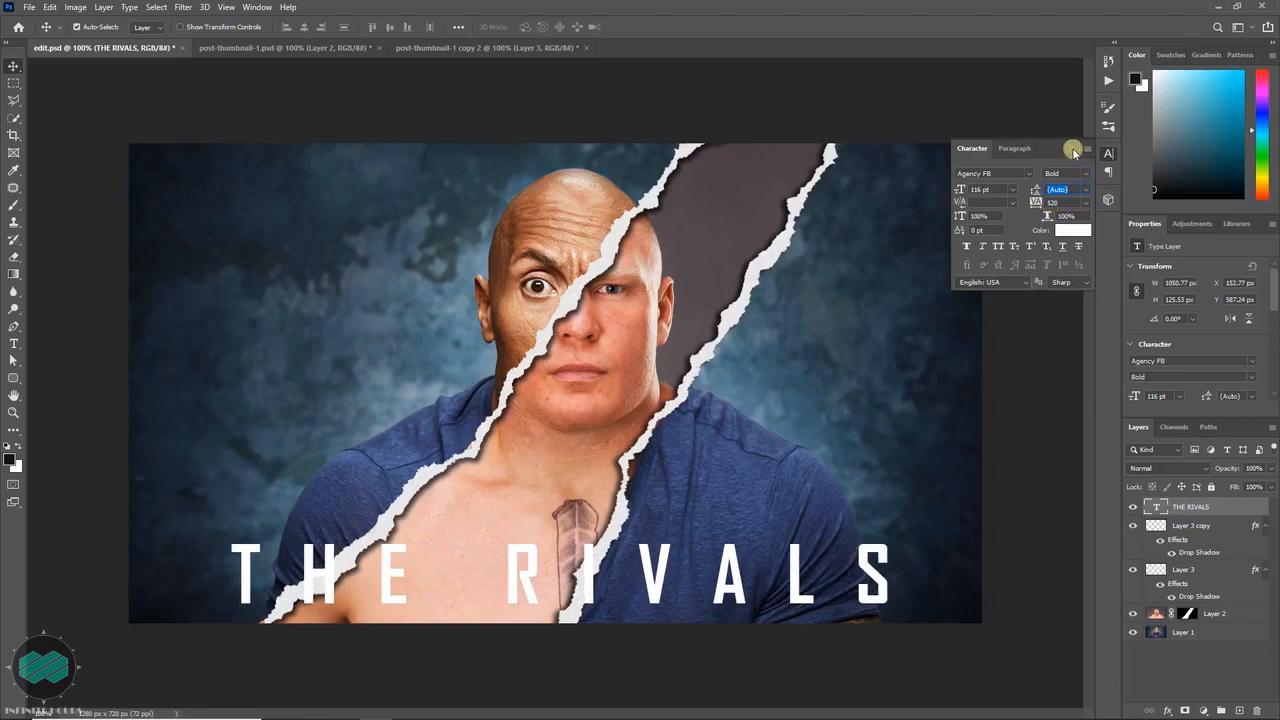
{"action": "left_click", "coordinate": [1073, 151]}
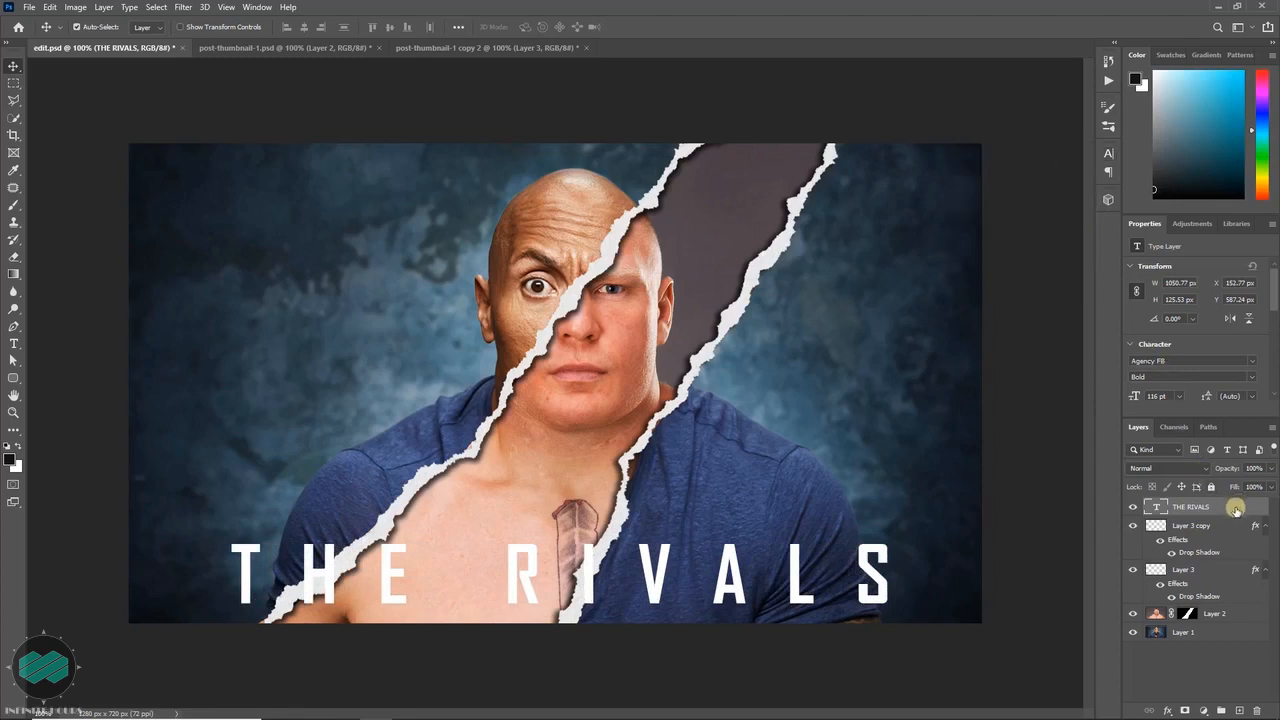
- Add a drop shadow to the THE RIVALS text with angle 127°, distance 6 px, spread 8% and size 9 px
{"action": "double_click", "coordinate": [1236, 510]}
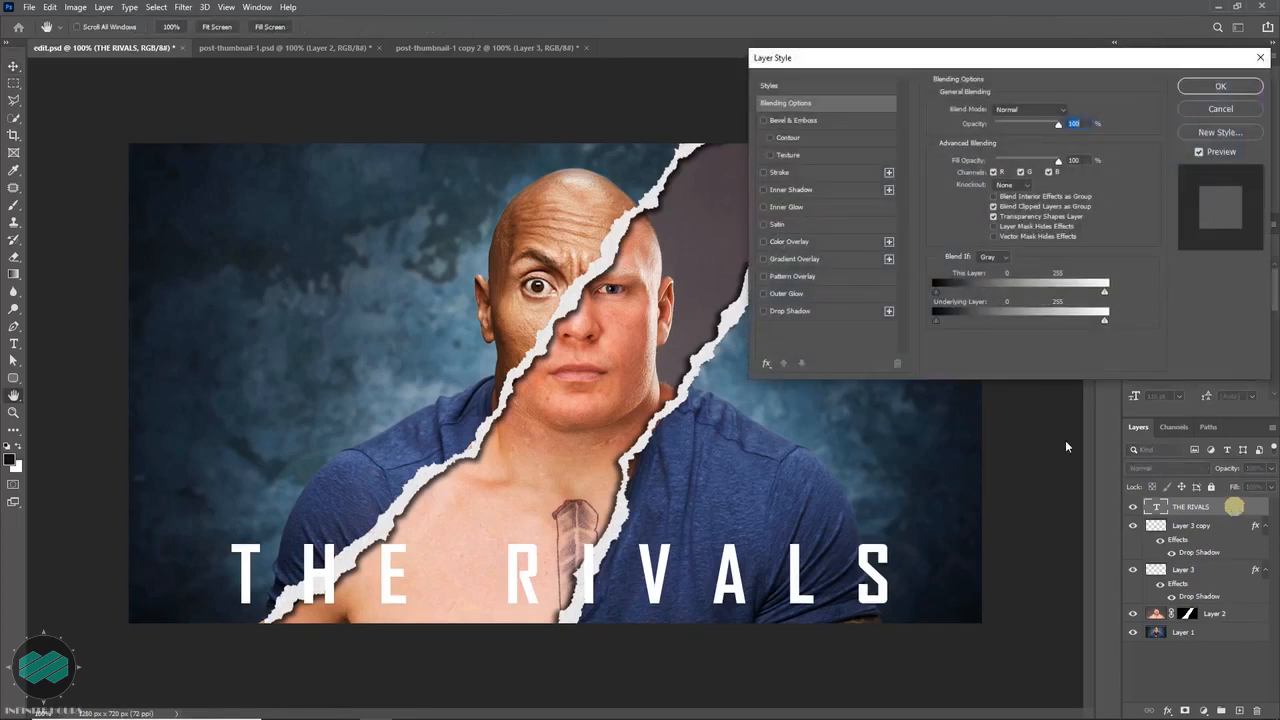
{"action": "left_click", "coordinate": [840, 311]}
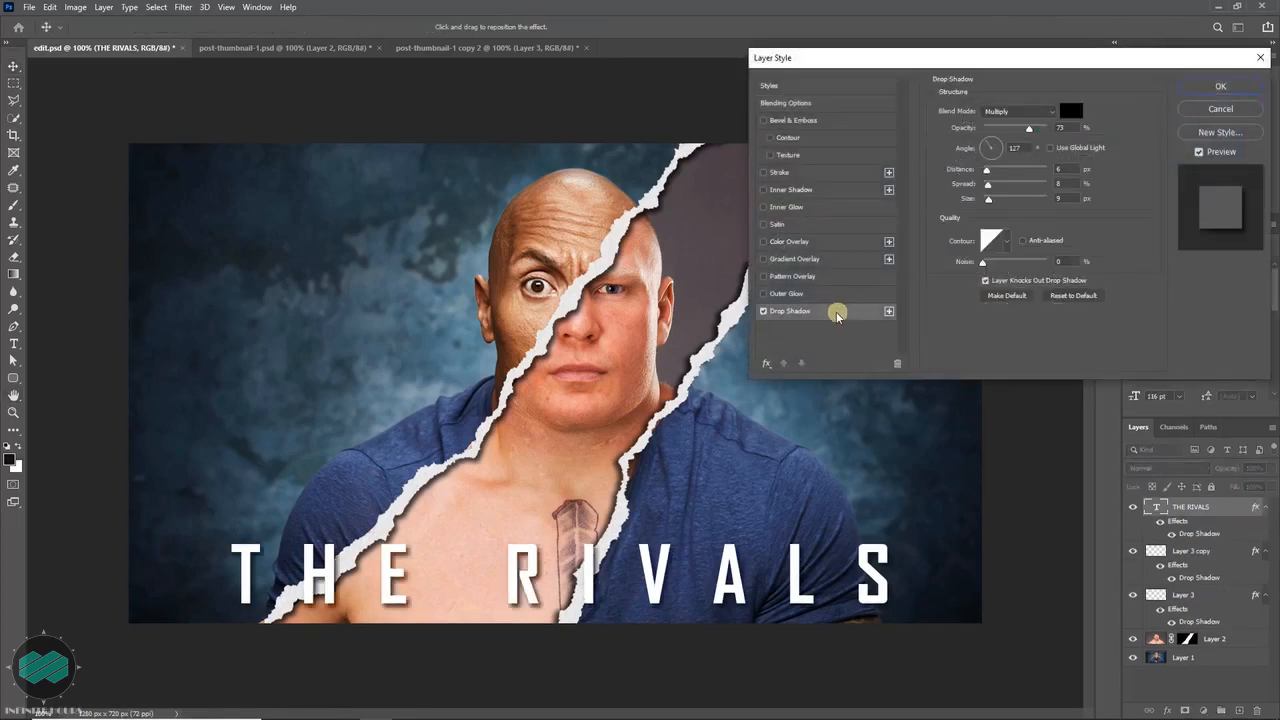
{"action": "left_click", "coordinate": [1200, 88]}
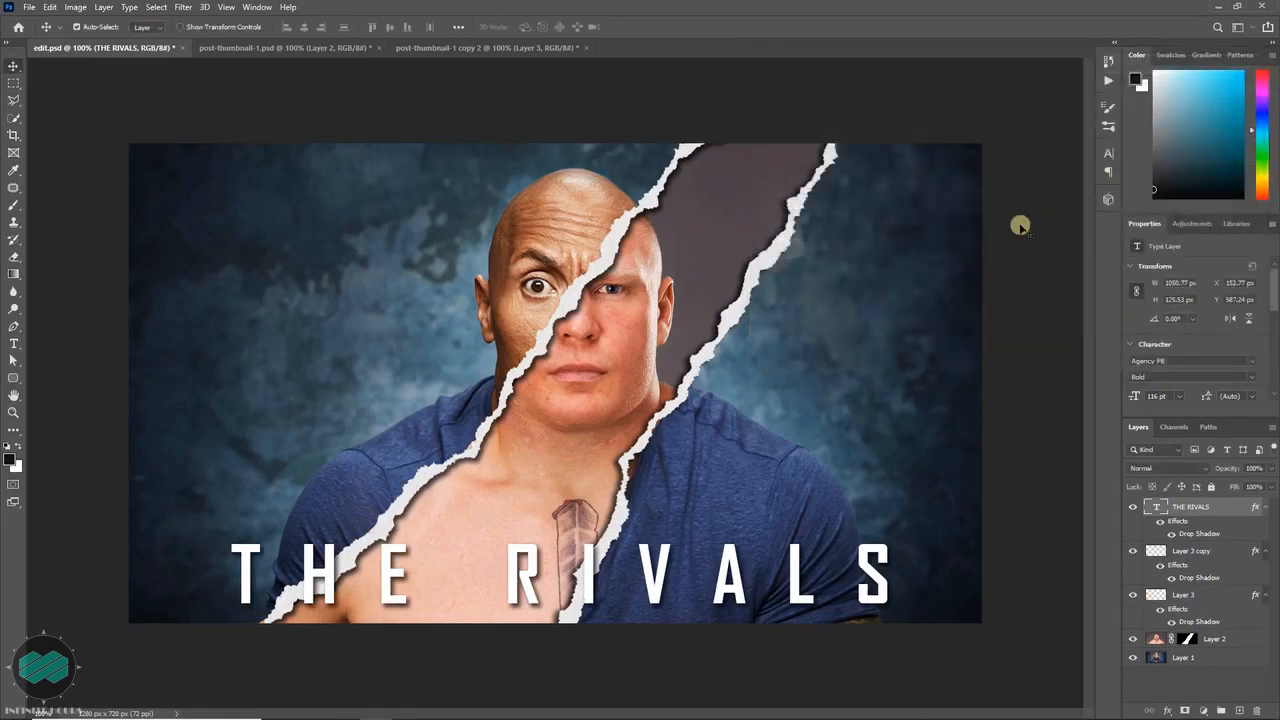